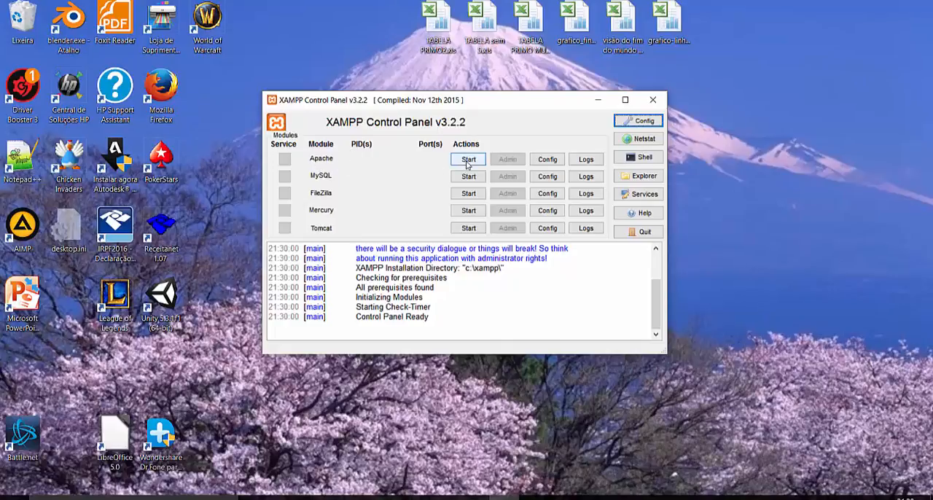
- Start the Apache and MySQL modules and minimize the control panel
left_click(469, 161)
left_click(475, 177)
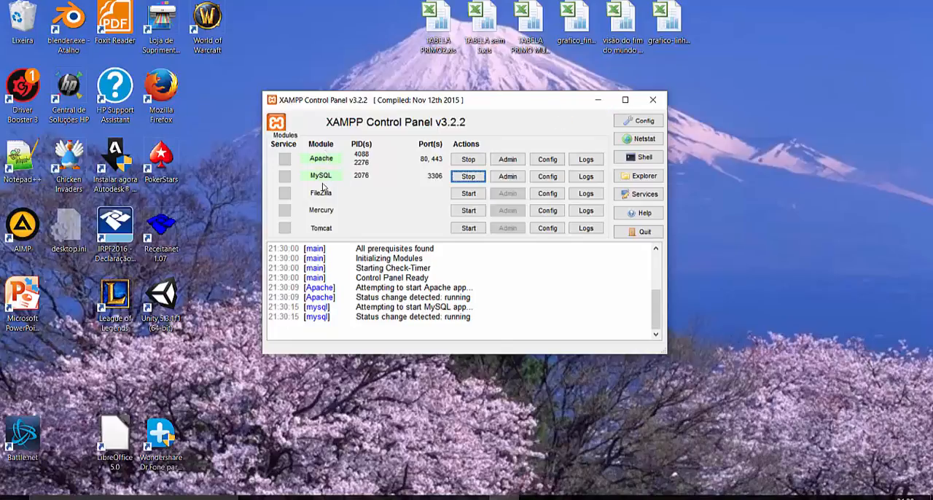
left_click(597, 101)
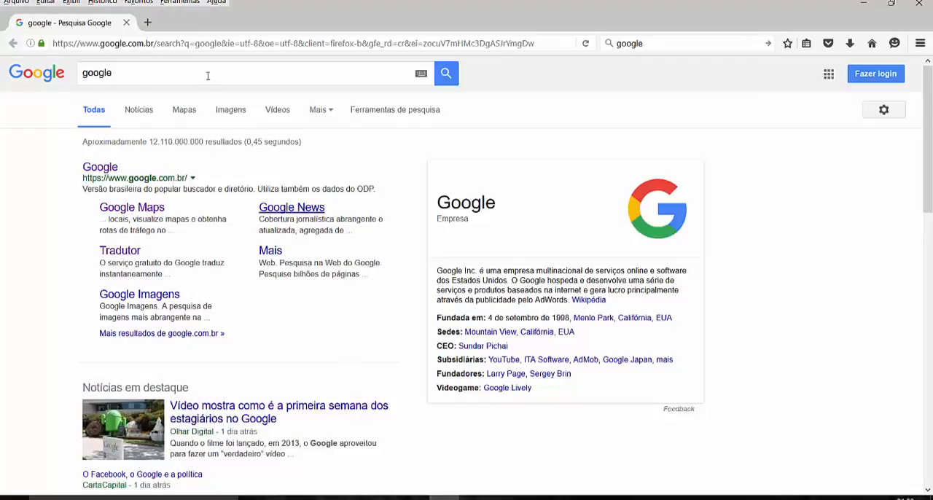
- Switch to Firefox, load the localhost dashboard and open phpMyAdmin from it
left_click(224, 43)
type("localhost/")
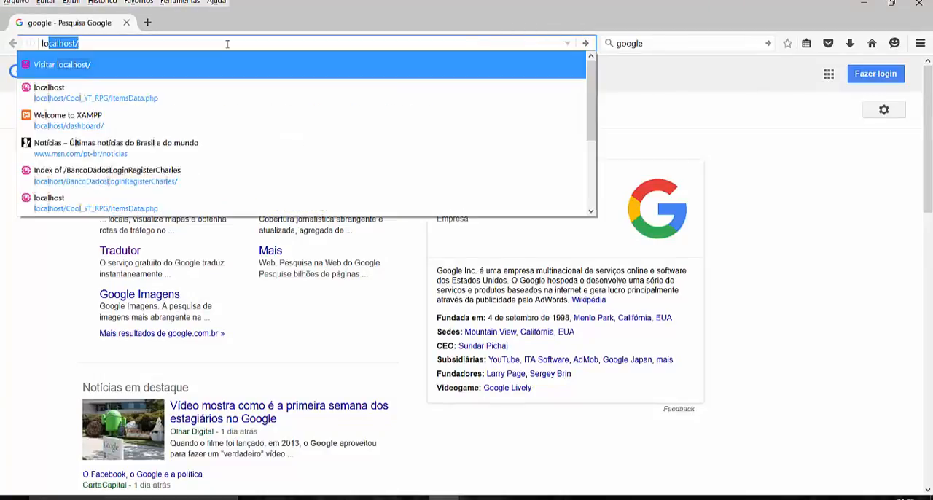
key("Return")
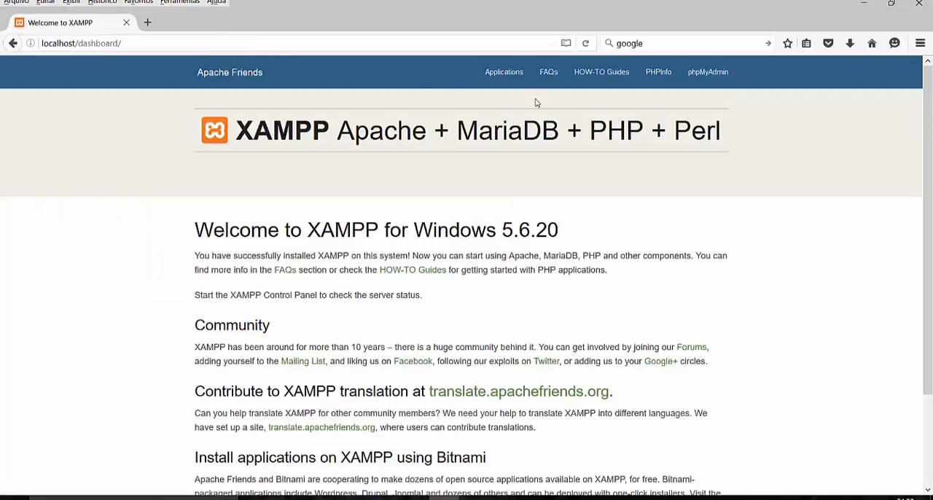
left_click(706, 80)
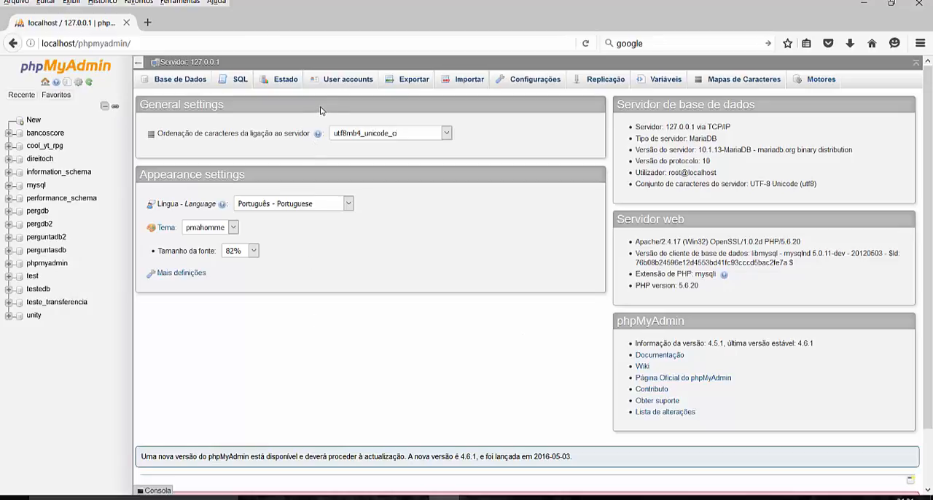
- Create a new database named questoesDB with the utf8_unicode_ci collation
left_click(34, 121)
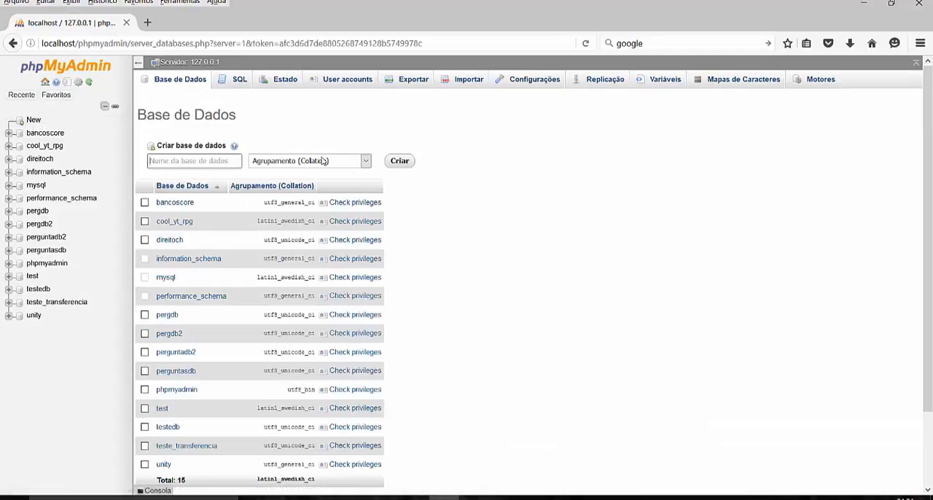
type("p")
key("BackSpace")
type("questo")
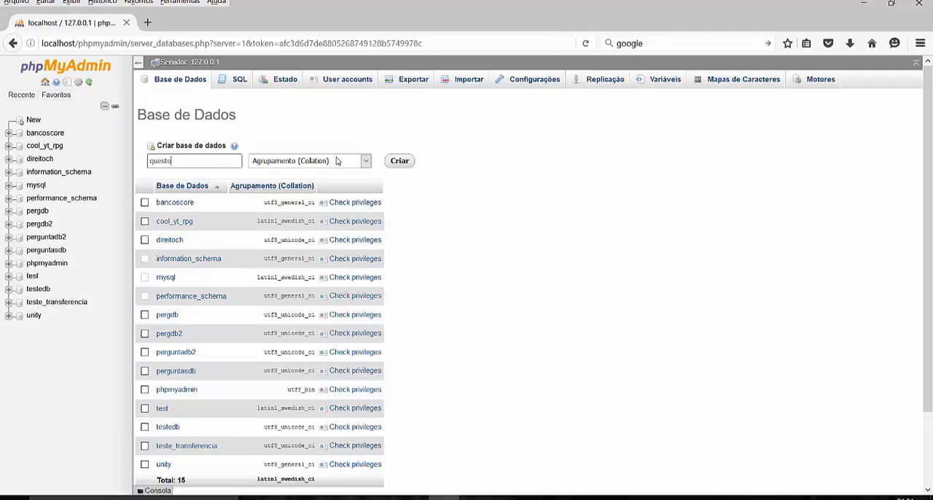
type("esDB")
left_click(365, 166)
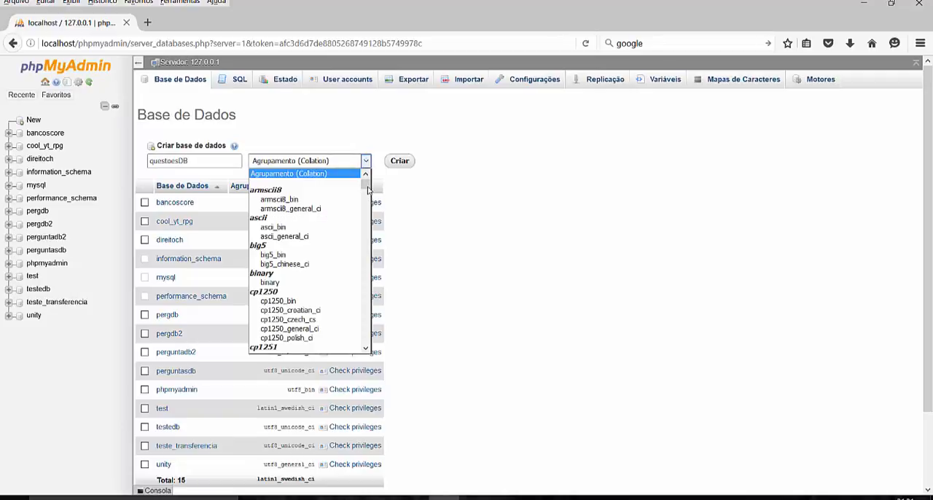
left_click_drag(366, 187, 365, 302)
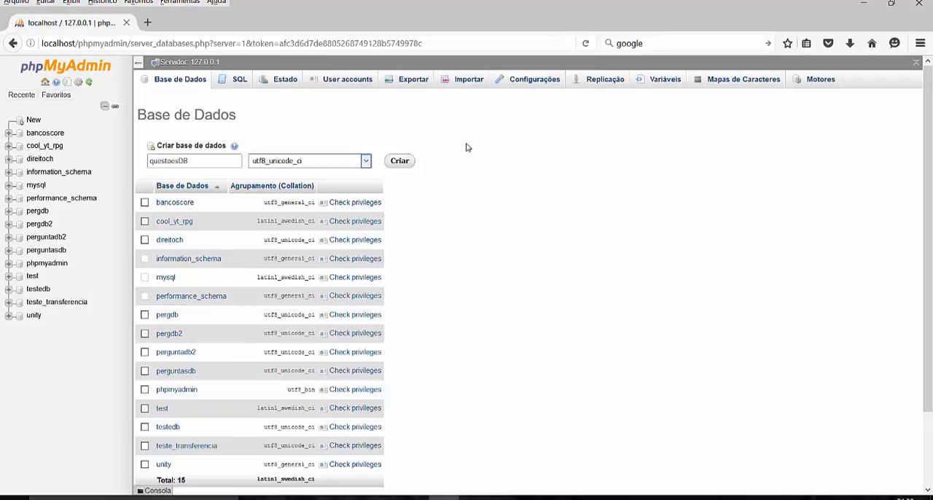
left_click(400, 161)
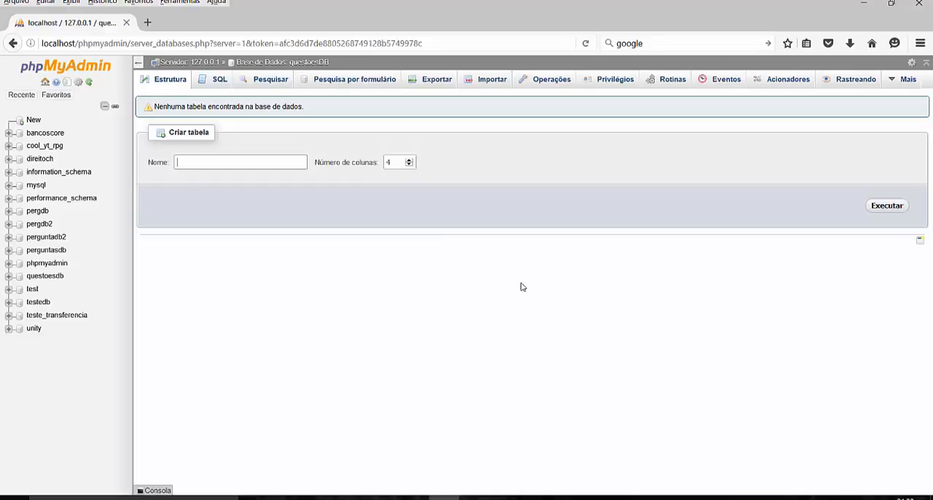
- Start a new table named tab1 with 6 columns in the questoesDB database
left_click(191, 161)
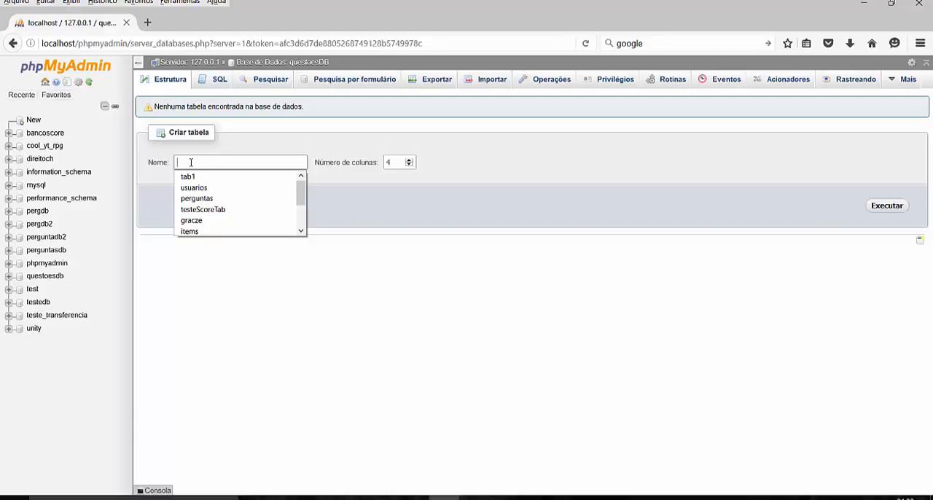
left_click(191, 176)
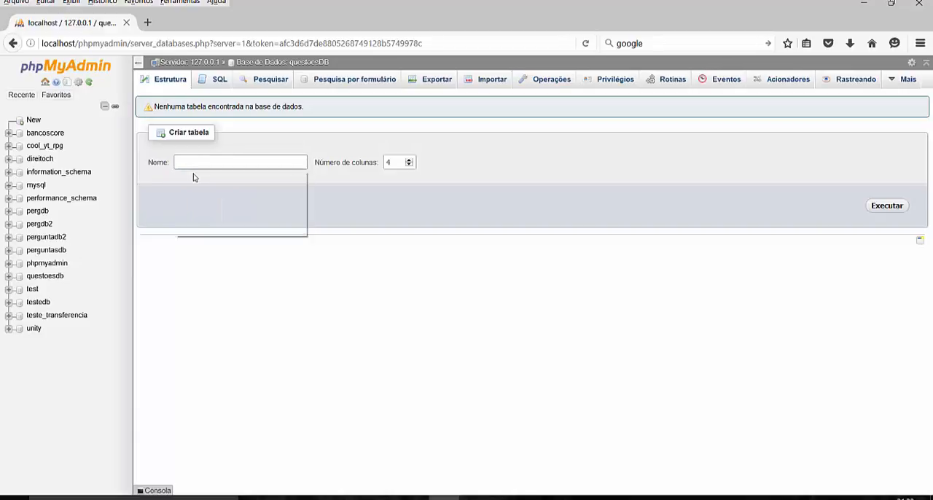
left_click(408, 160)
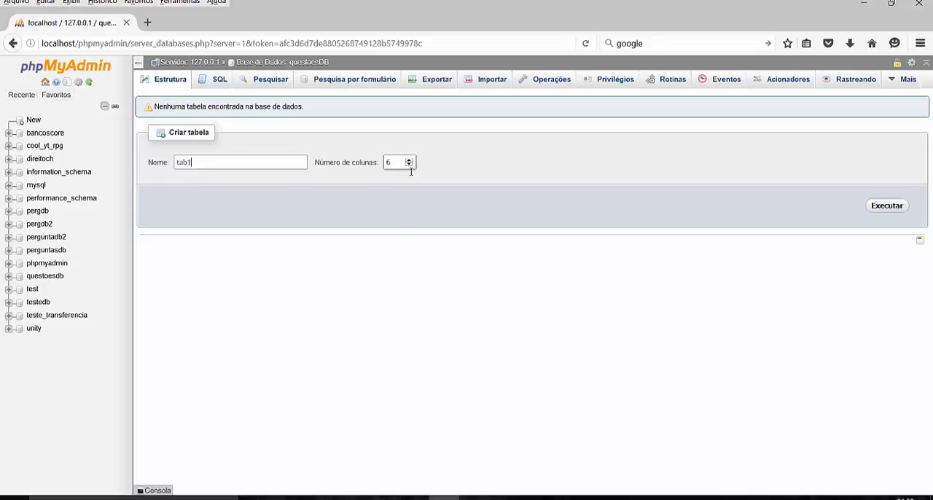
left_click(885, 207)
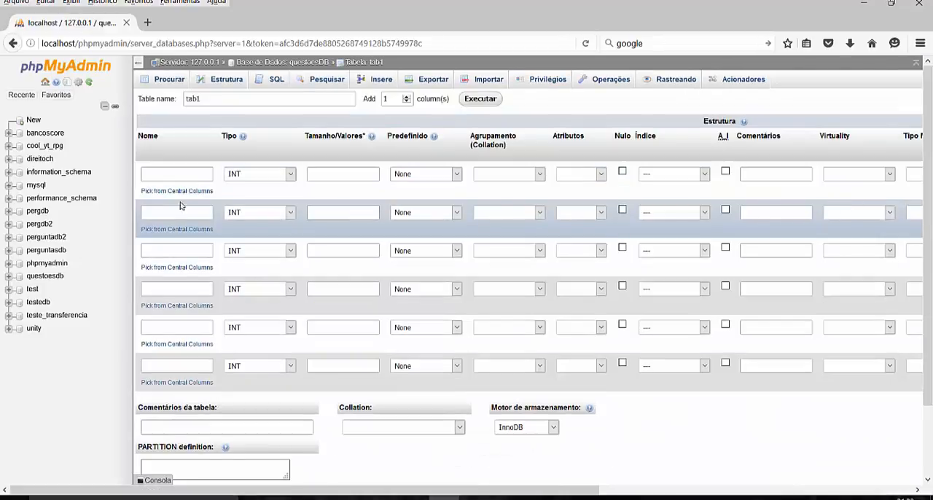
- Define the first column as id, keeping type INT, with auto-increment and a PRIMARY index
left_click(155, 175)
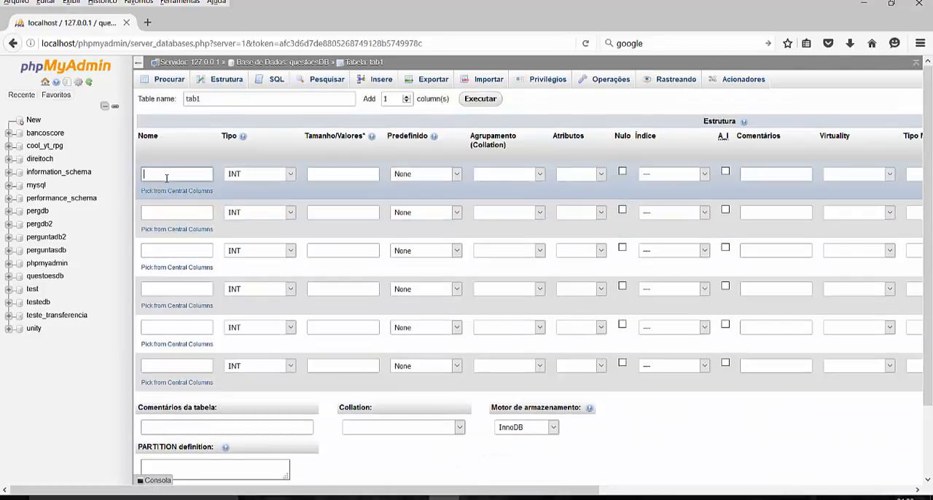
mouse_move(377, 143)
type("ID")
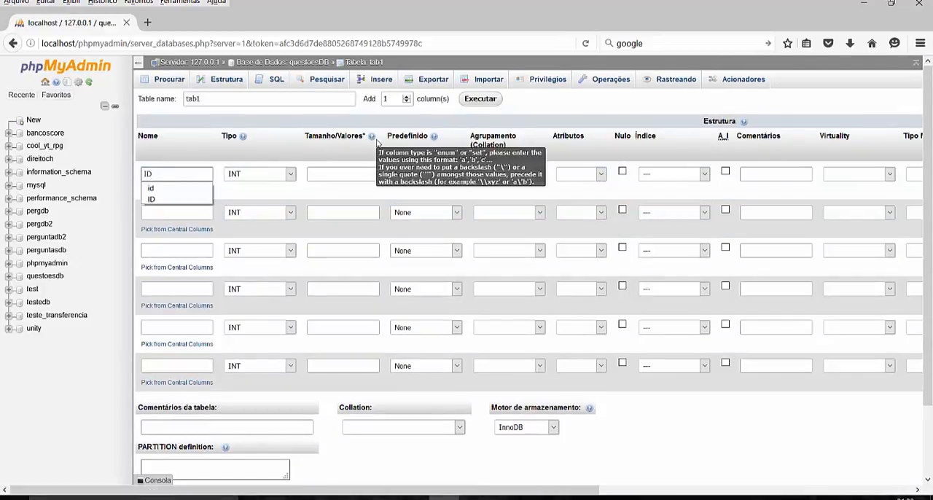
key("BackSpace")
key("BackSpace")
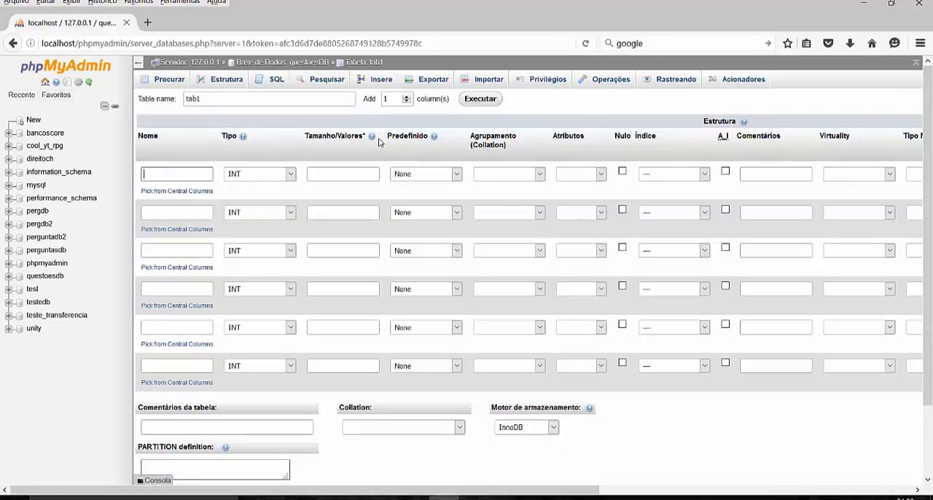
type("id")
key("Tab")
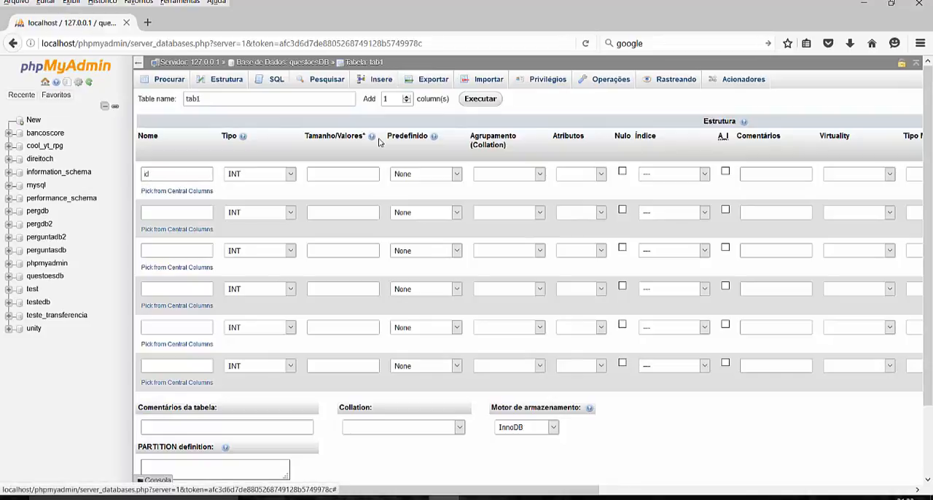
left_click(725, 173)
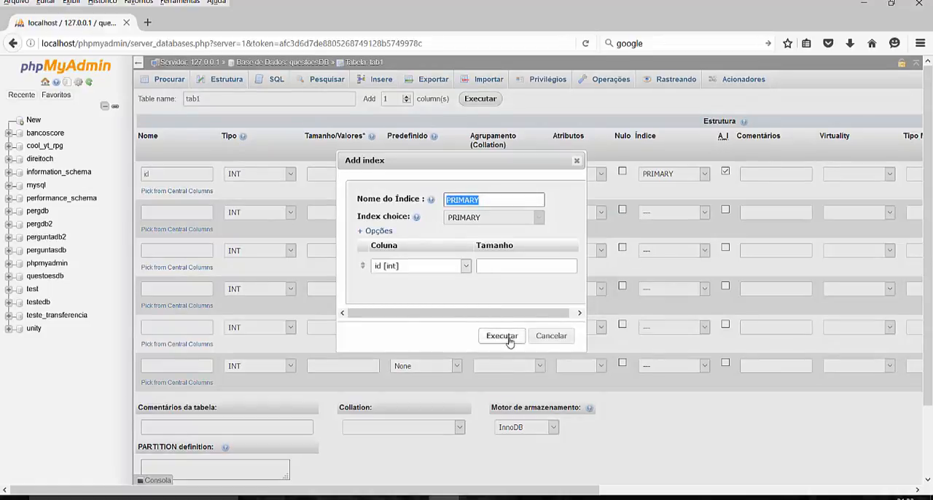
left_click(508, 341)
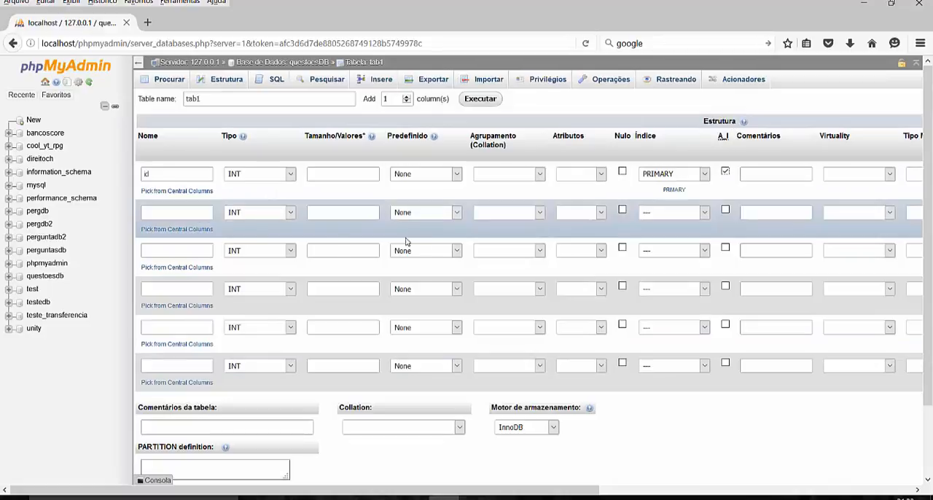
- Define the second column as pergunta with type VARCHAR and length 300
left_click(171, 212)
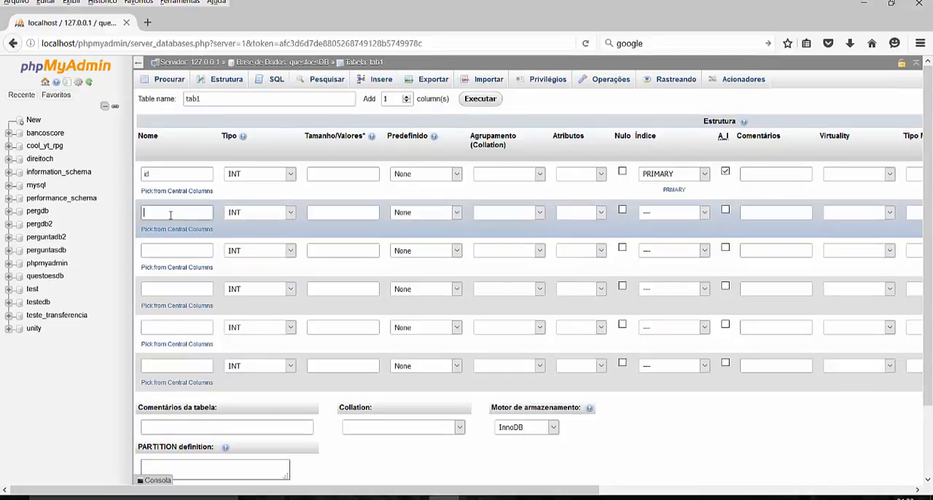
type("pe")
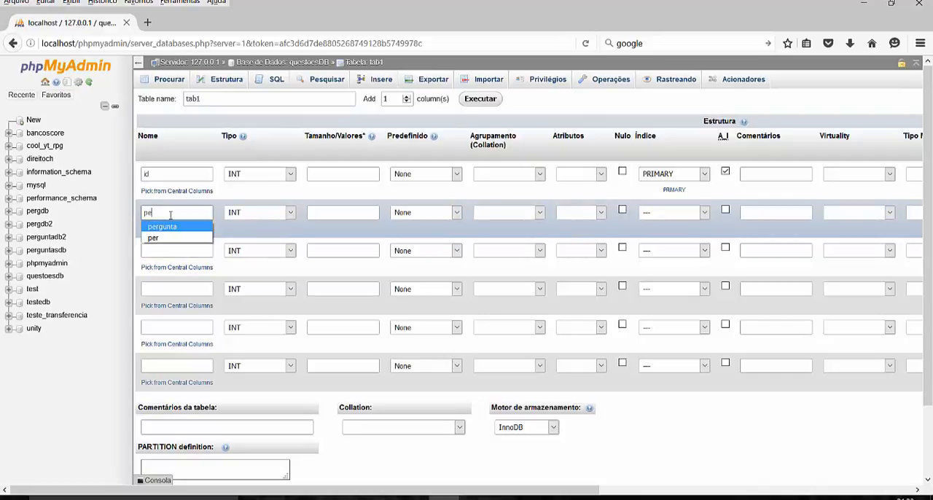
type("rgunta")
key("Tab")
key("v")
key("Tab")
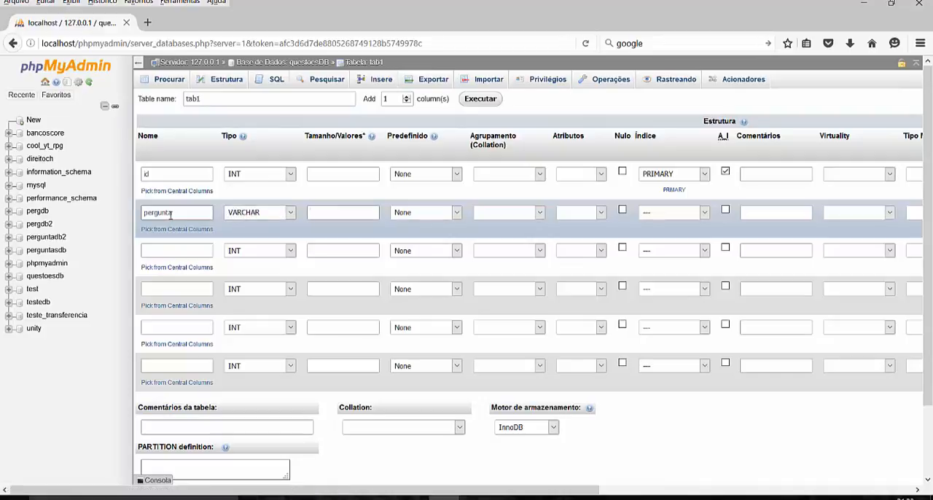
type("00")
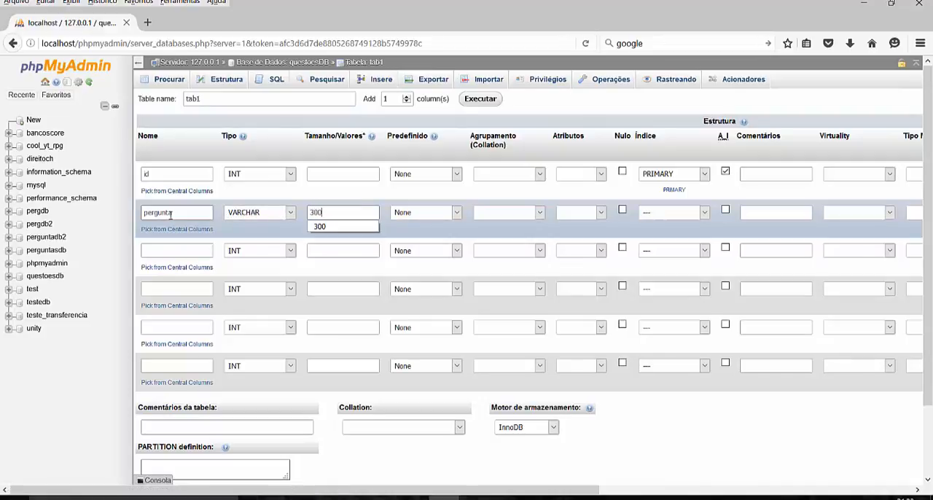
- Define the third column as resp_a with type VARCHAR and length 300
left_click(149, 251)
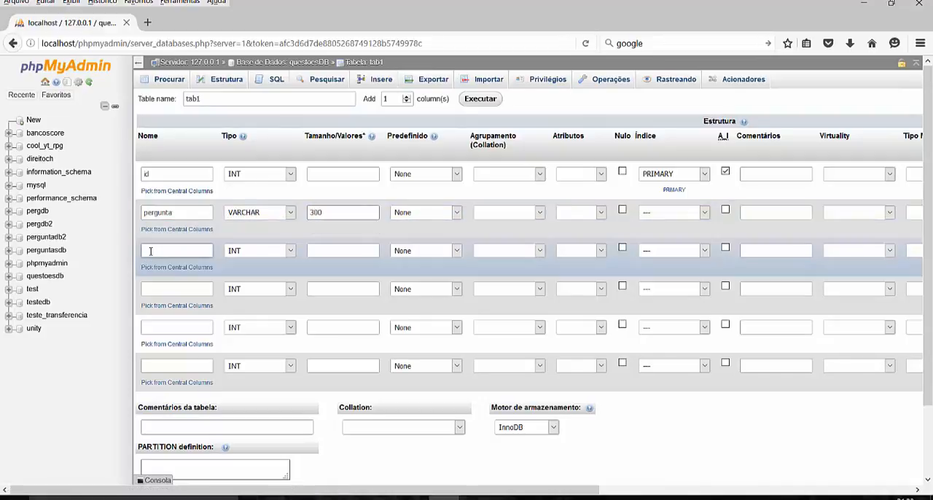
type("re")
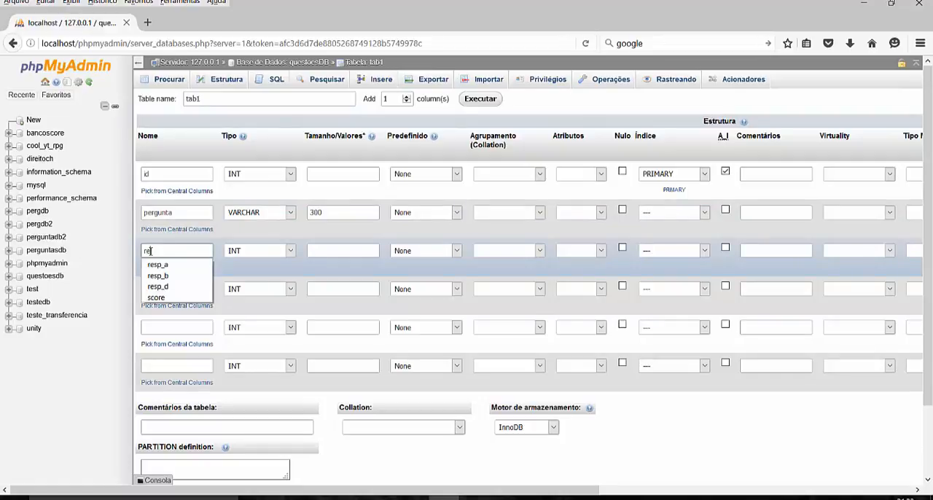
key("Down")
key("Return")
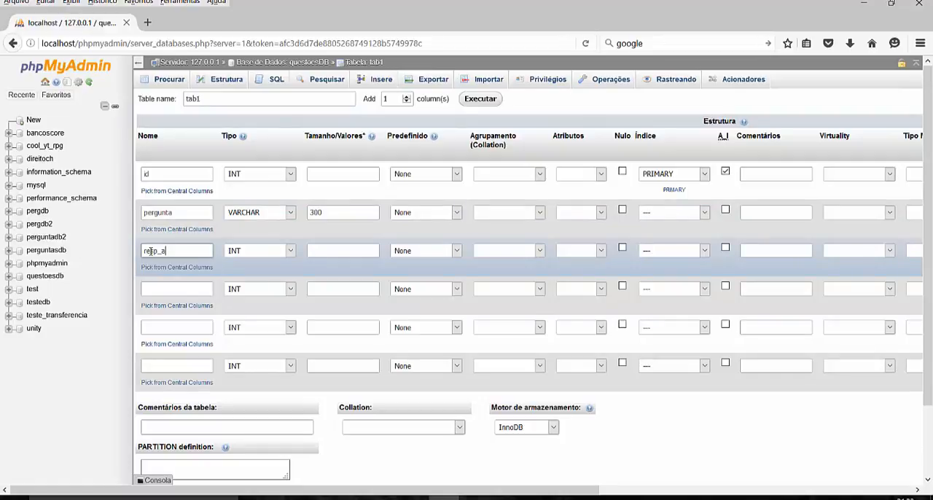
key("Tab")
key("v")
key("Tab")
type("30")
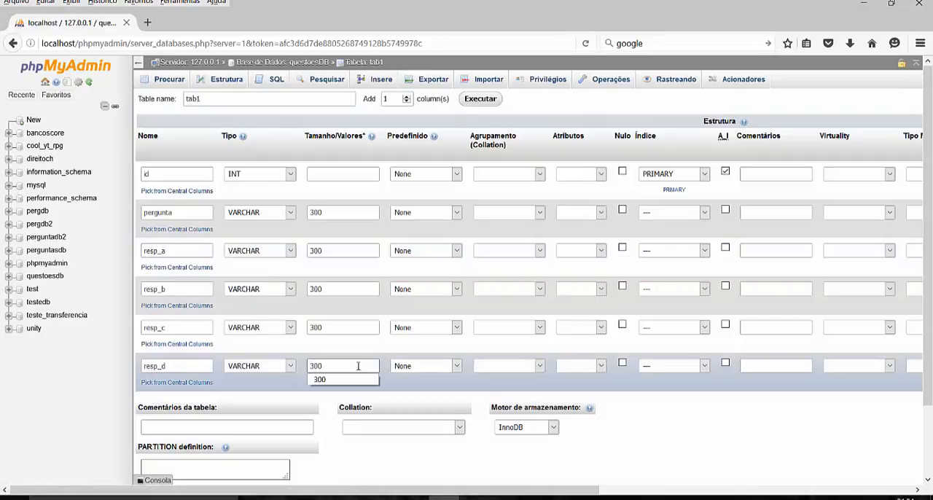
key("Escape")
- Save the tab1 table definition and open tab1 under the questoesdb database
scroll(683, 354, "down", 2)
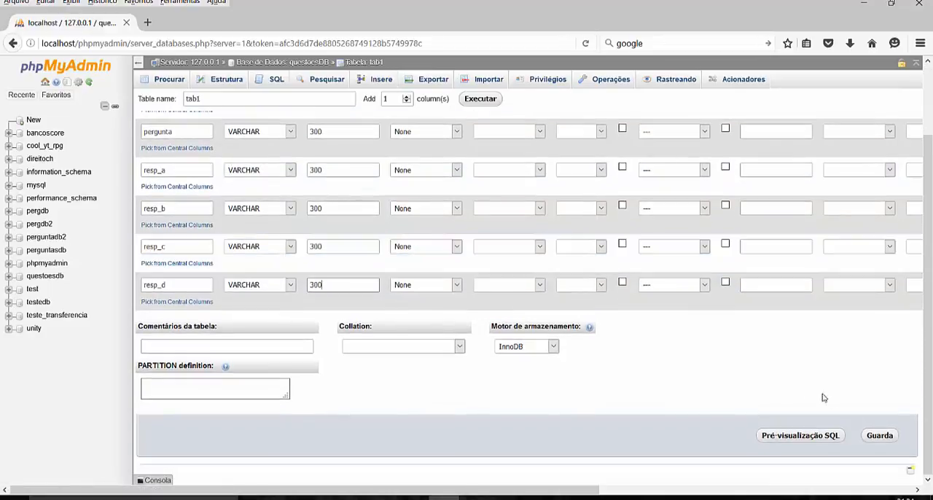
left_click(880, 435)
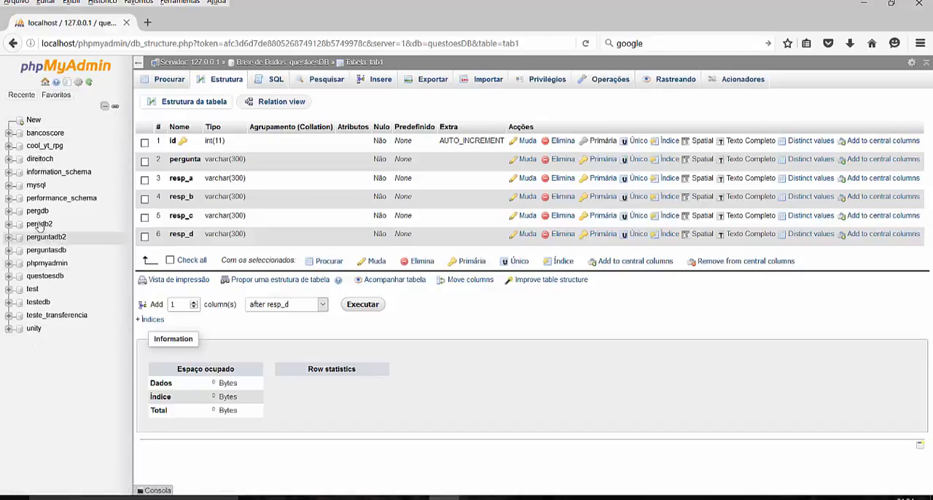
left_click(38, 279)
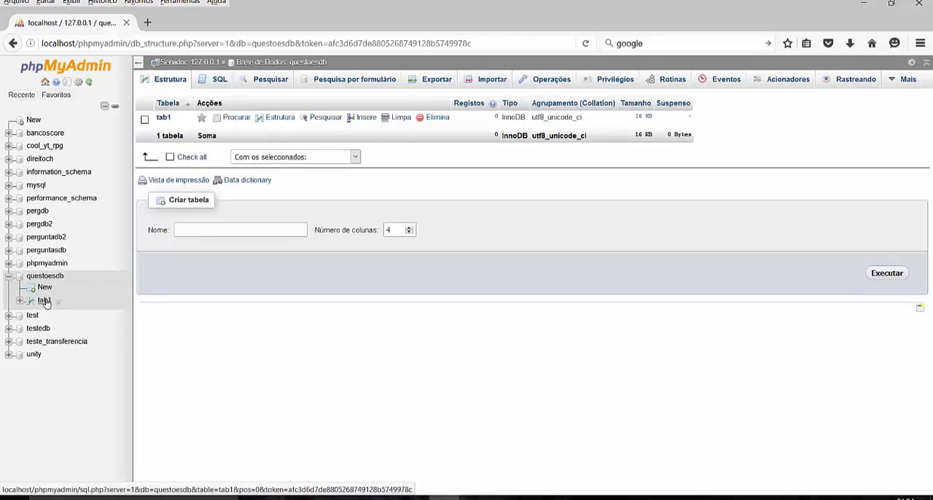
left_click(45, 301)
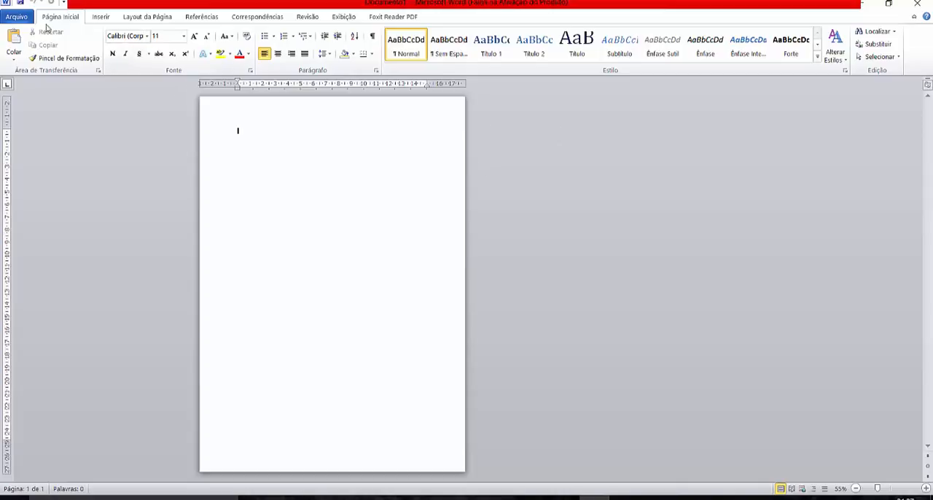
- Open the recent document Perguntas.docx in Word and look through its questions
left_click(18, 17)
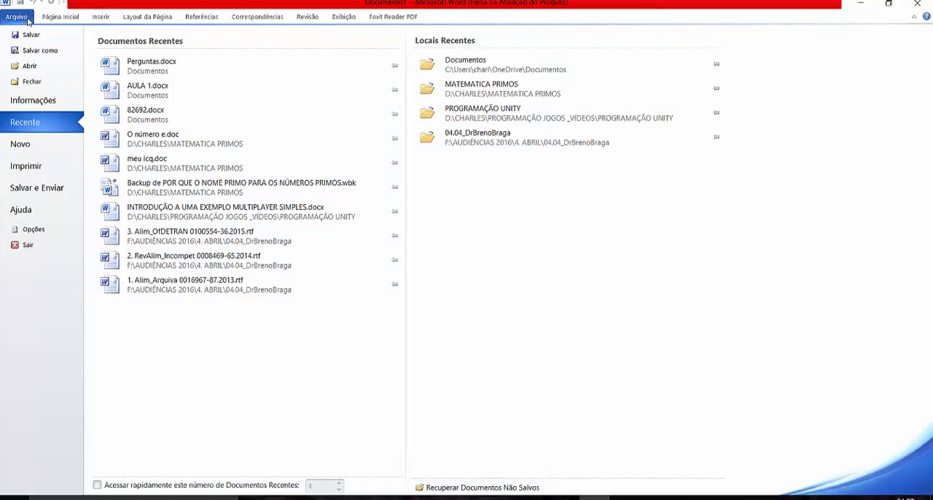
left_click(149, 64)
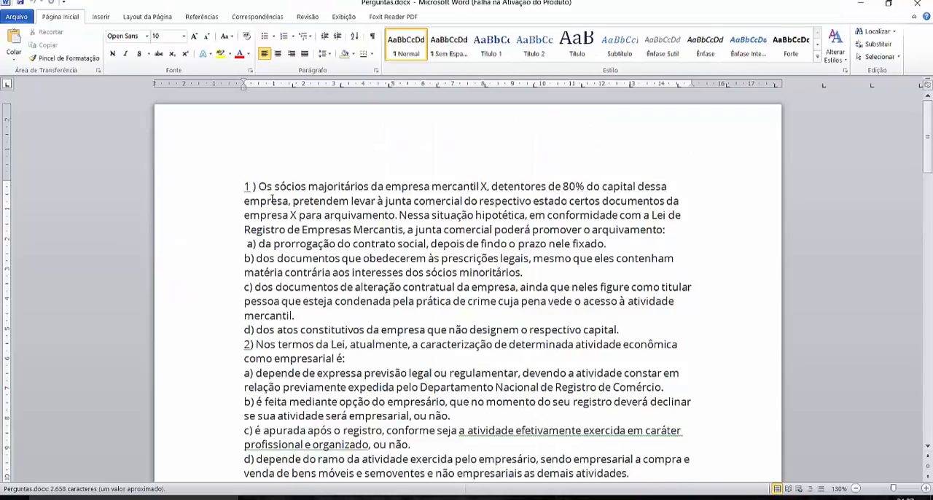
scroll(264, 343, "down", 3)
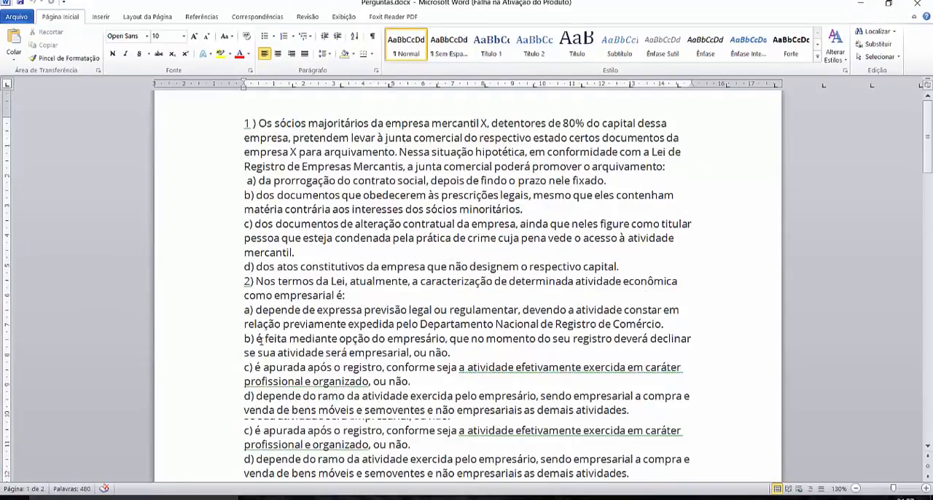
- Examine question 1 and its answer options a to d, along with the other questions in the document
scroll(258, 361, "down", 2)
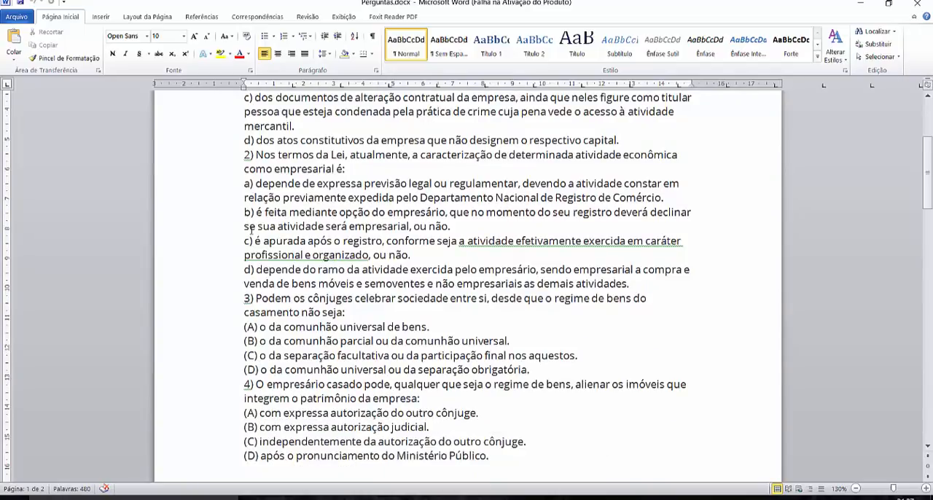
scroll(260, 187, "up", 4)
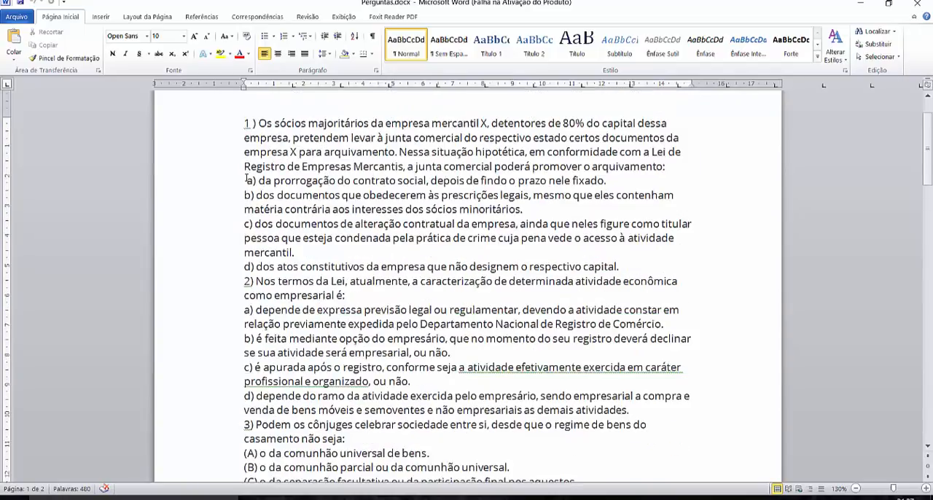
left_click_drag(245, 180, 338, 180)
left_click_drag(439, 181, 440, 181)
left_click_drag(244, 195, 275, 195)
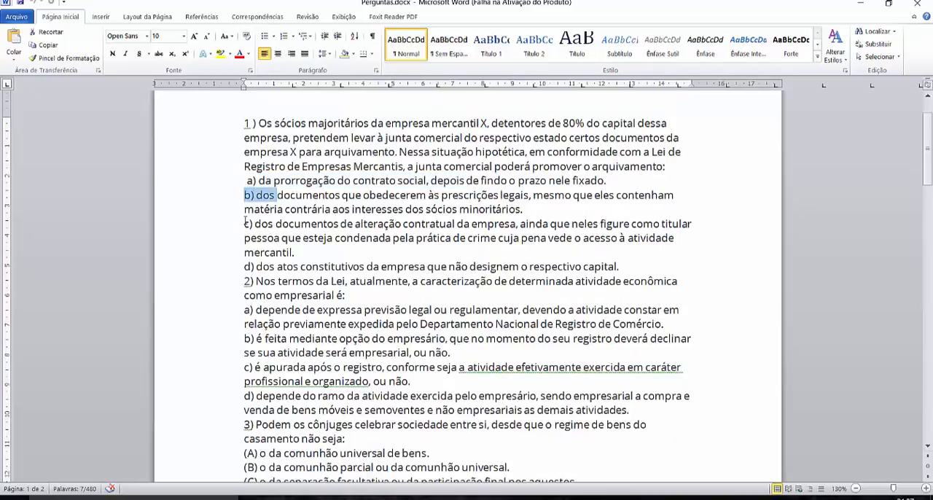
left_click_drag(244, 224, 271, 223)
left_click_drag(245, 267, 255, 267)
left_click(282, 266)
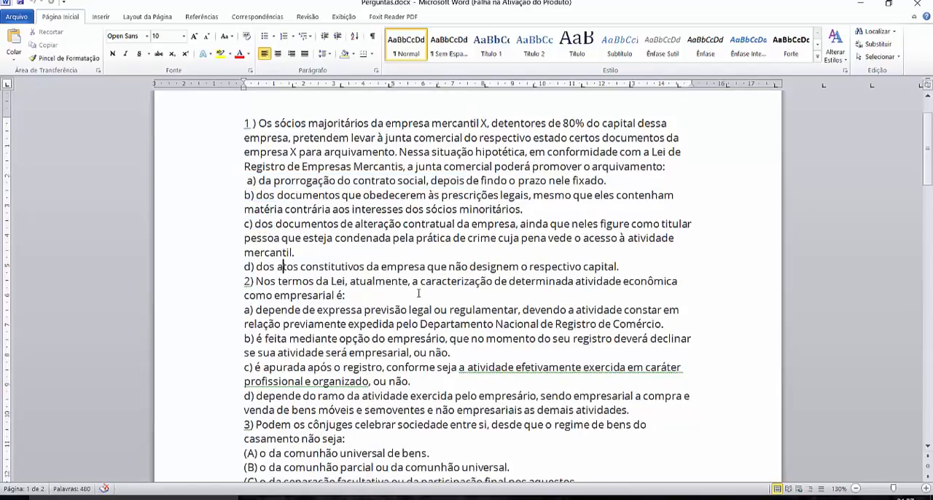
scroll(482, 357, "down", 3)
scroll(502, 368, "up", 5)
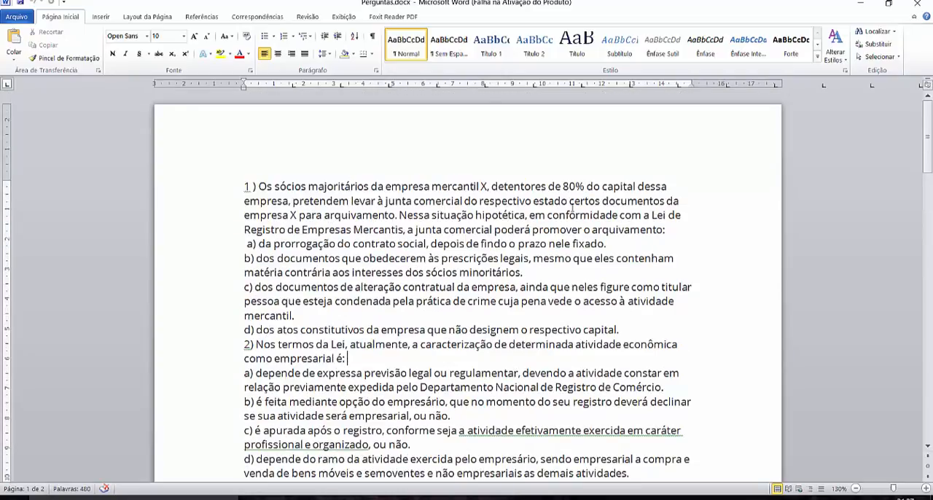
- Show the paragraph marks and delete question 5 and the blank paragraphs following question 4
left_click(374, 39)
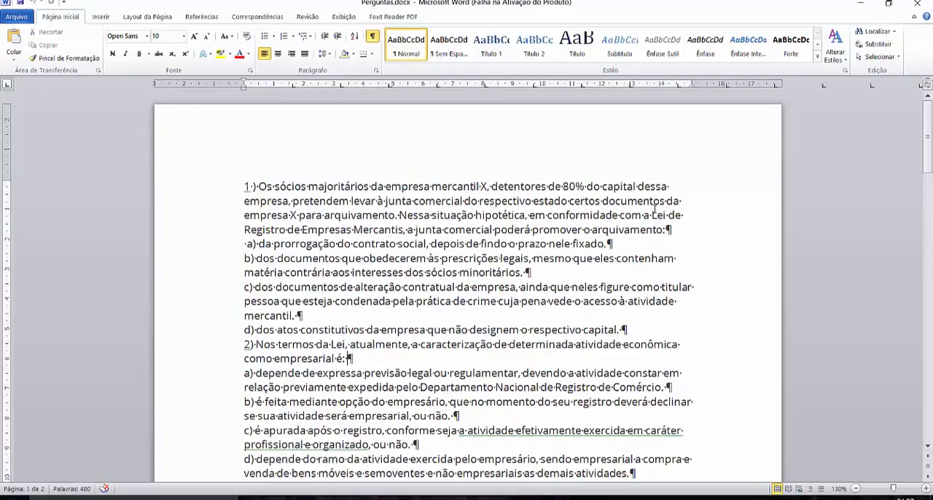
scroll(688, 225, "down", 7)
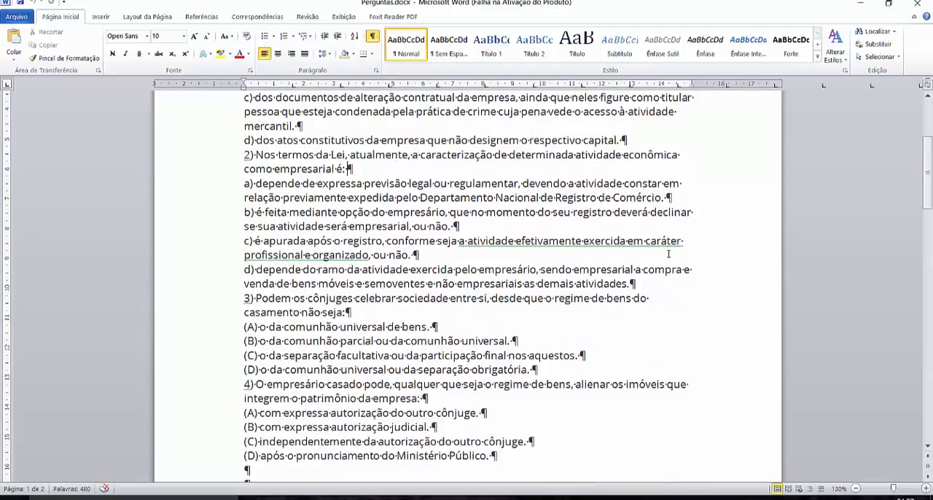
scroll(465, 334, "down", 3)
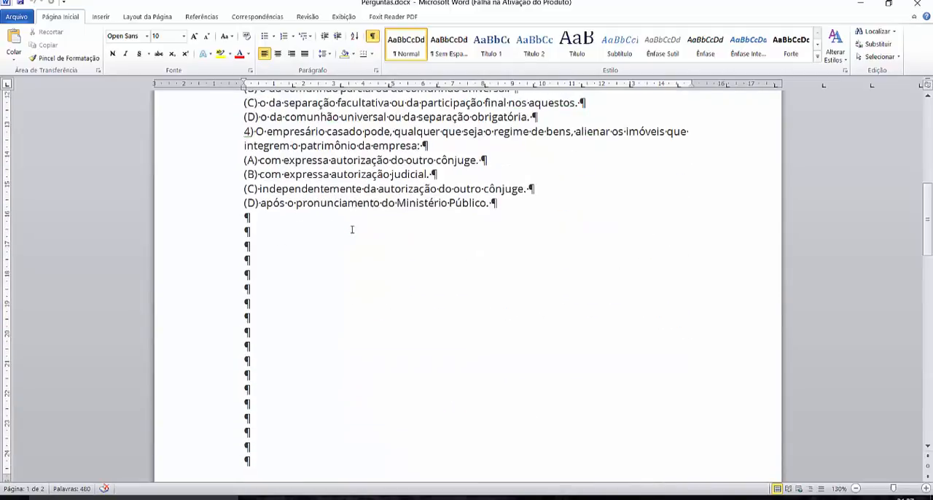
left_click_drag(245, 218, 400, 463)
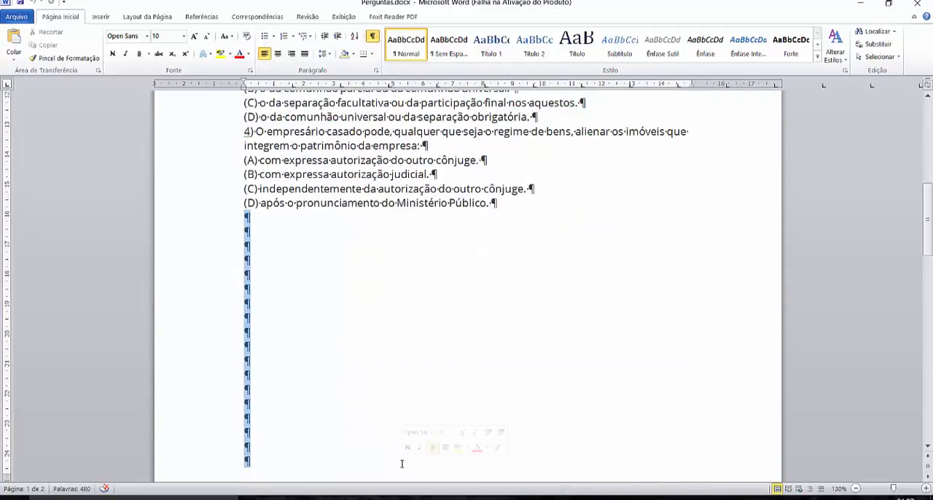
key("ctrl+v")
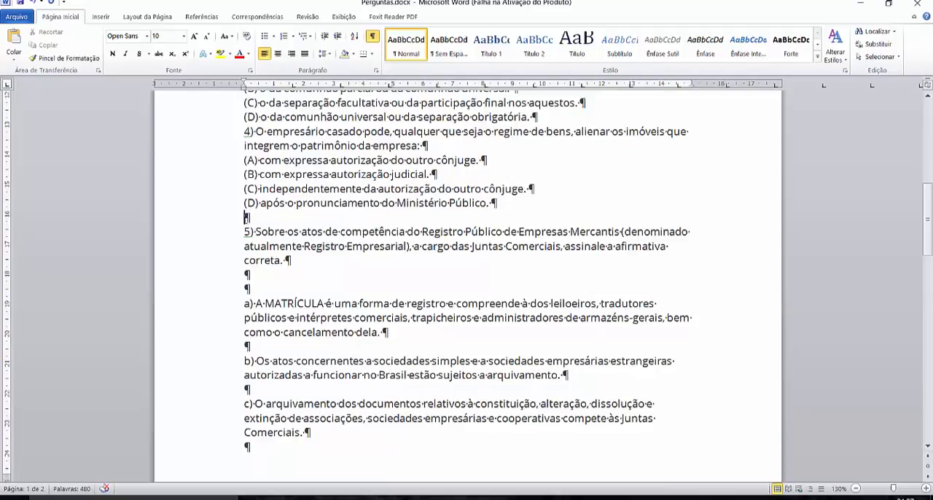
left_click_drag(246, 217, 408, 495)
key("Delete")
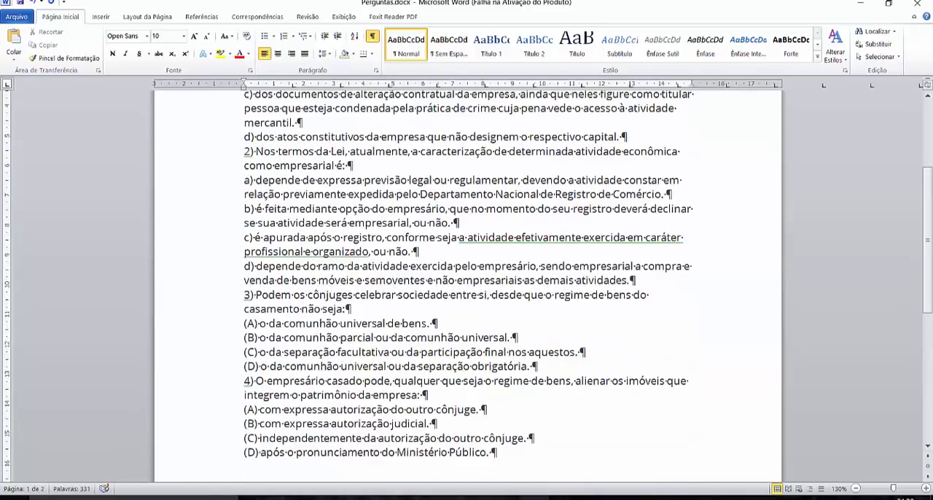
- Copy the entire text of questions 1 to 4 with their answer options
scroll(407, 306, "up", 5)
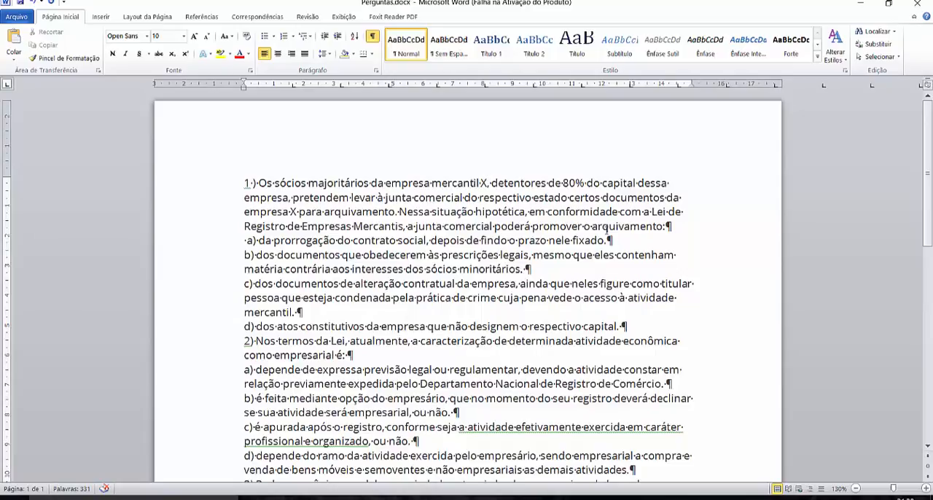
scroll(604, 230, "down", 10)
scroll(604, 230, "up", 10)
left_click_drag(240, 182, 522, 374)
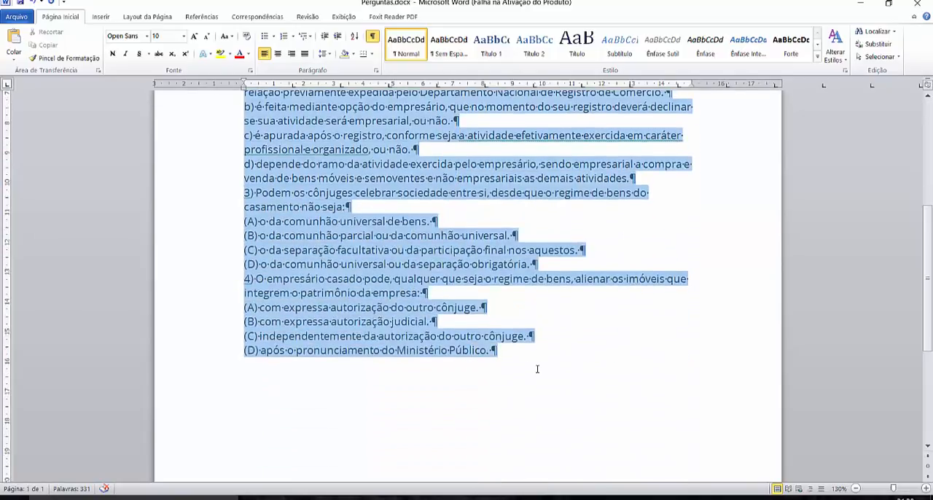
right_click(342, 199)
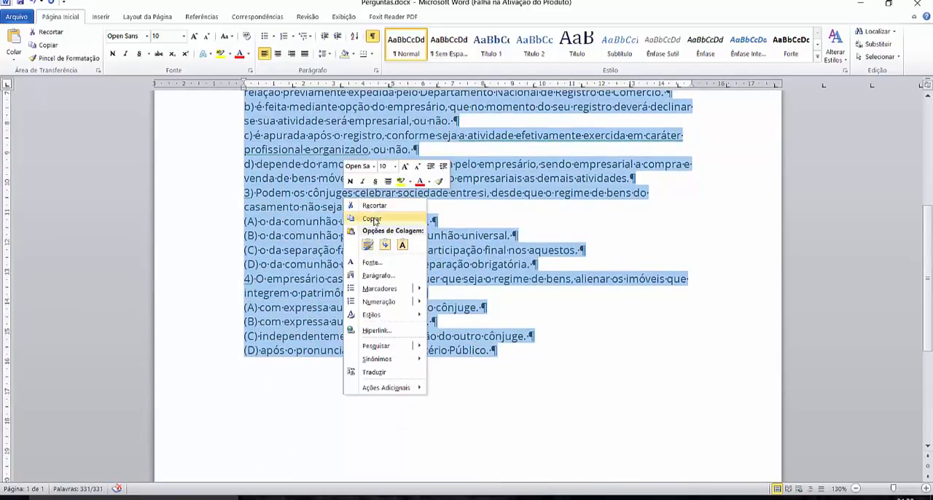
left_click(371, 220)
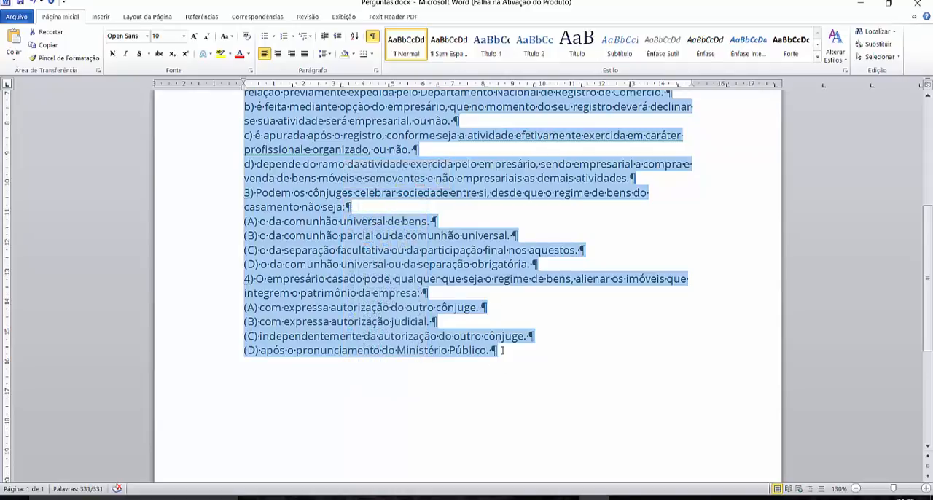
- Switch to the blank Excel workbook and paste the copied questions as plain text (Texto) starting at cell C16 of Plan1
left_click(619, 498)
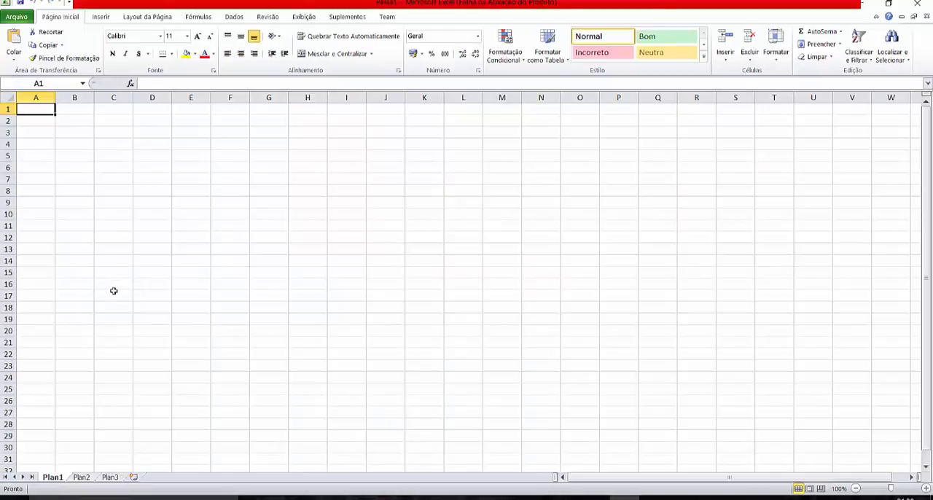
left_click(108, 288)
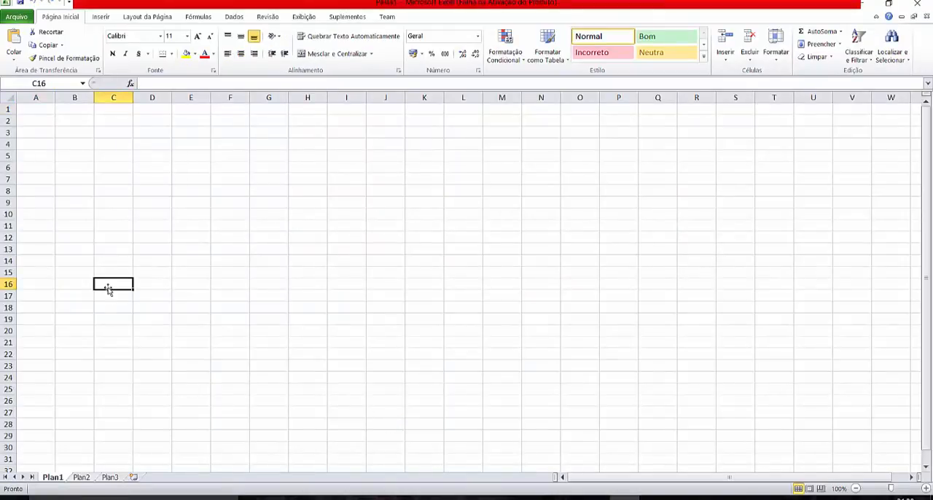
right_click(108, 288)
left_click(169, 139)
left_click(81, 92)
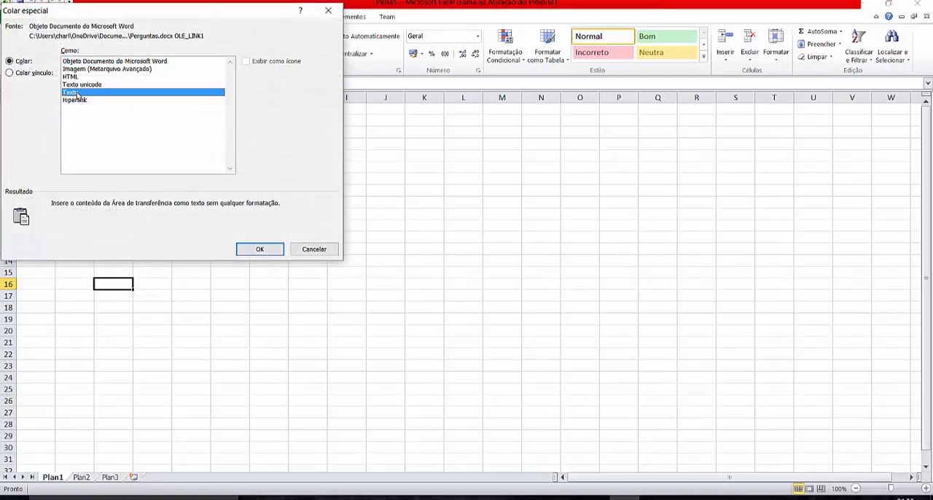
left_click(262, 250)
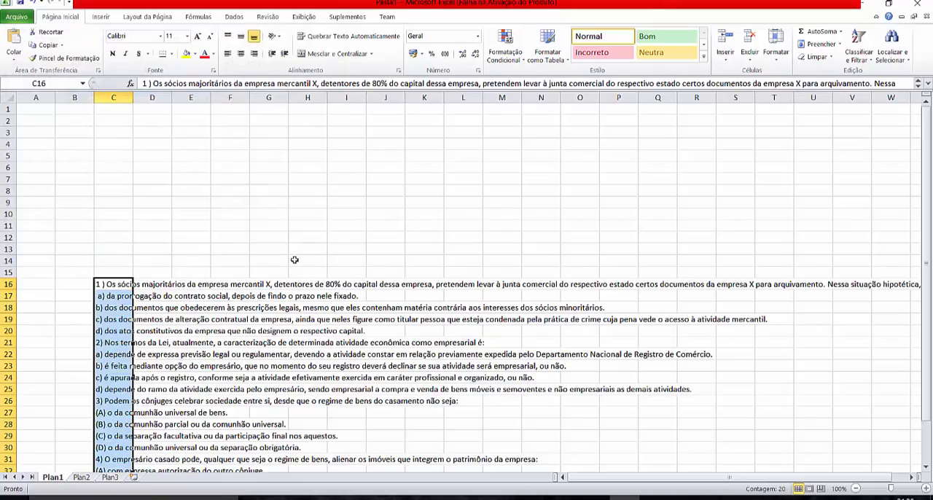
scroll(326, 331, "down", 7)
scroll(326, 330, "up", 3)
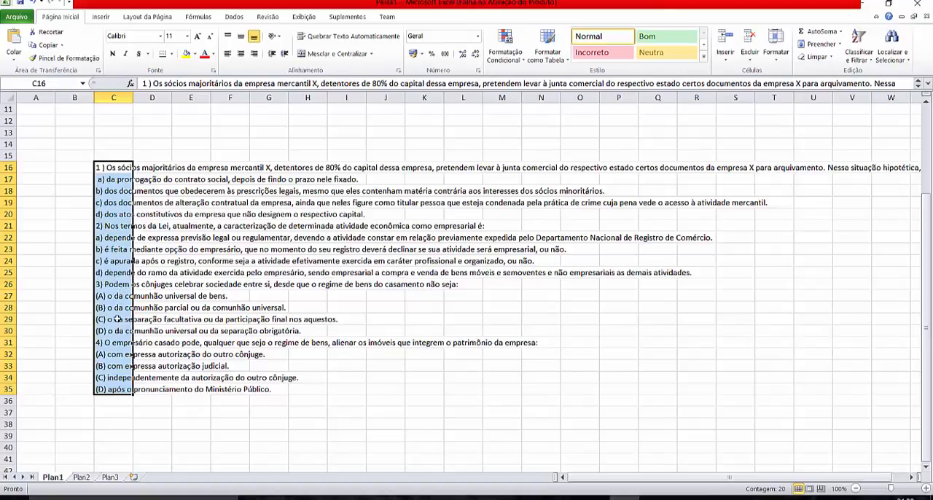
left_click(232, 431)
scroll(233, 379, "up", 4)
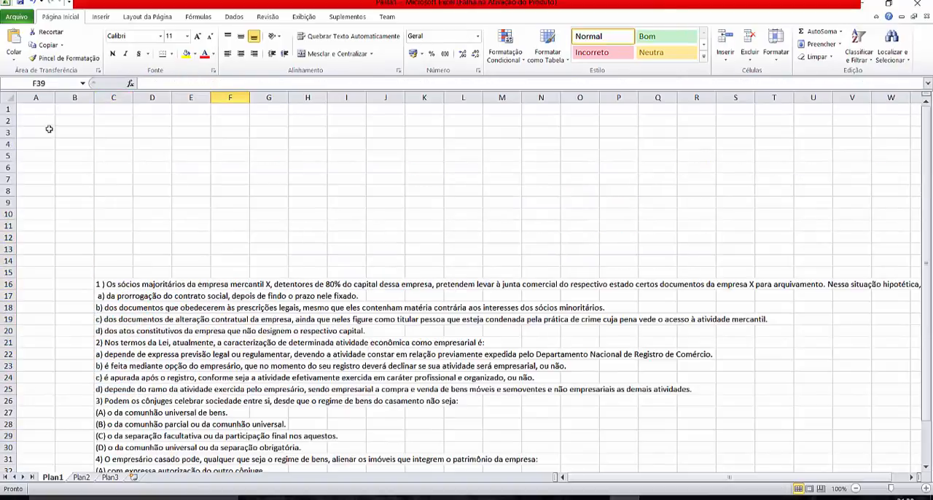
- Enter the headers id, pergunta, resp_b, resp_c, resp_c and resp_d in cells A1 to F1
left_click(36, 109)
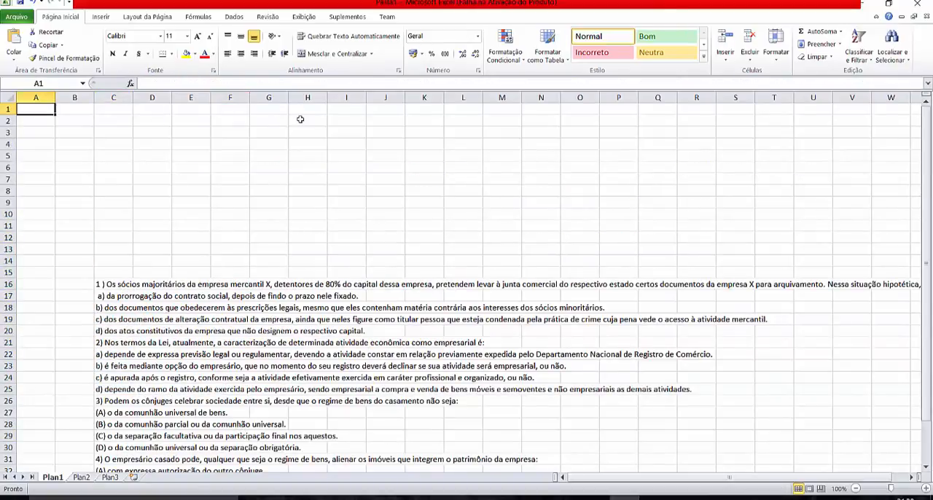
type("id")
key("Tab")
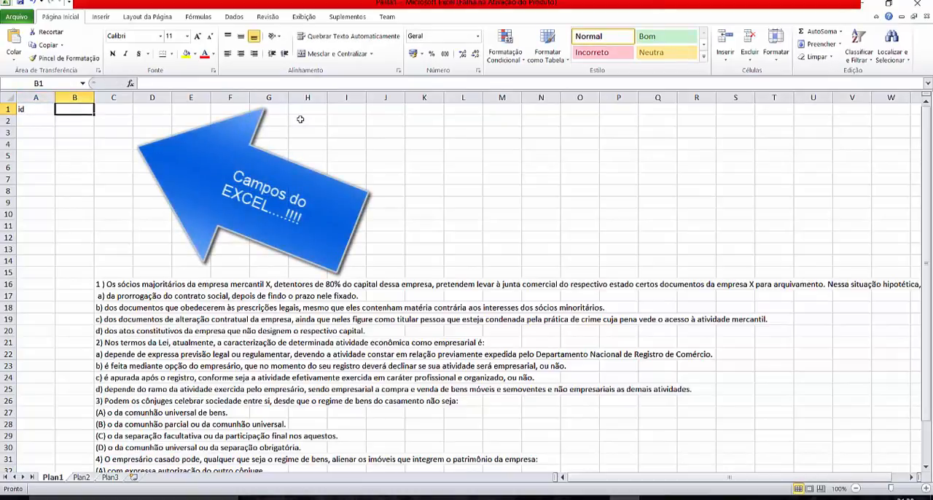
type("pe")
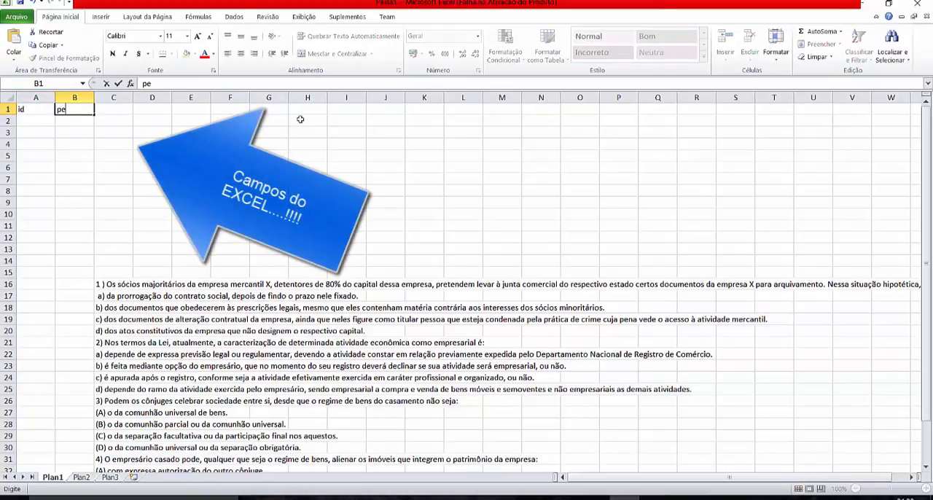
type("rgunta")
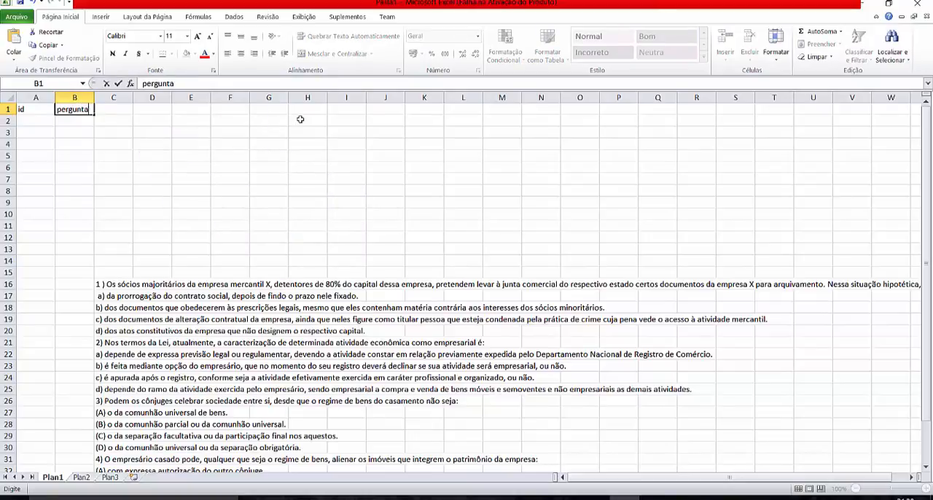
key("Tab")
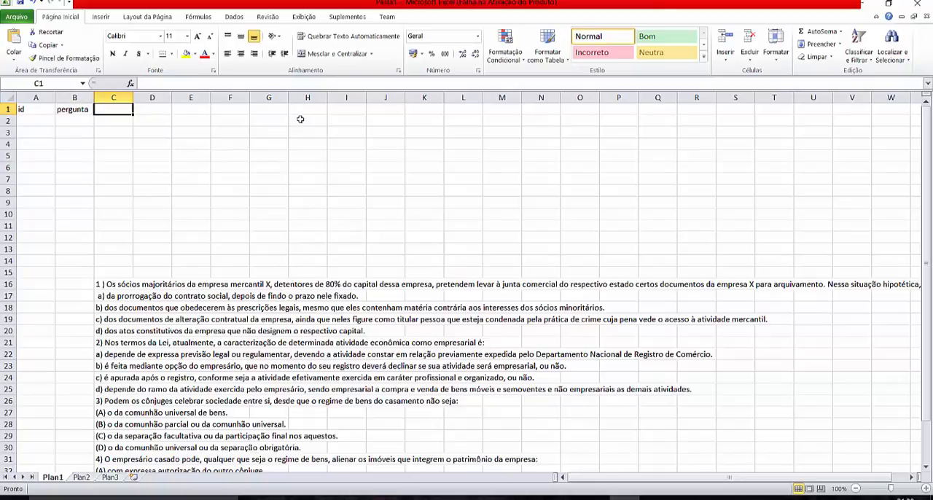
type("resp")
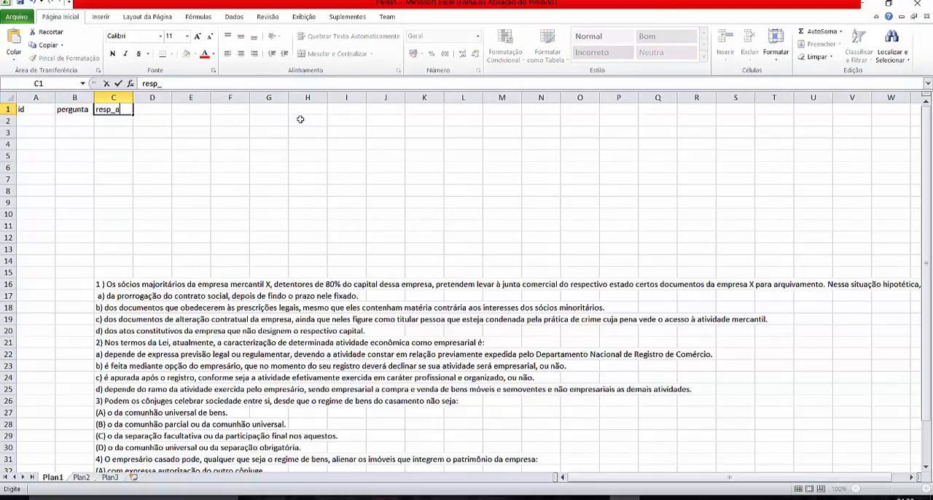
type("_a")
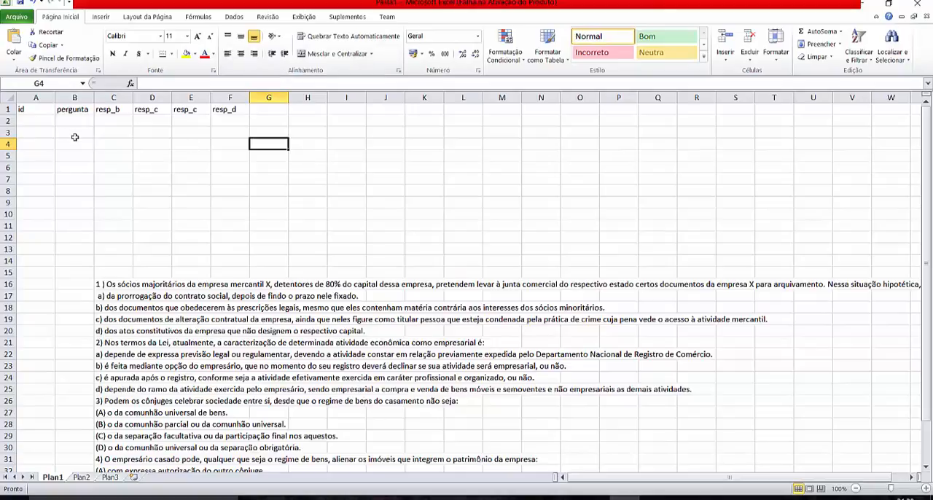
- Copy question 1 and its answers from C16:C20 and paste them transposed into row 2 starting at B2
left_click_drag(110, 285, 116, 329)
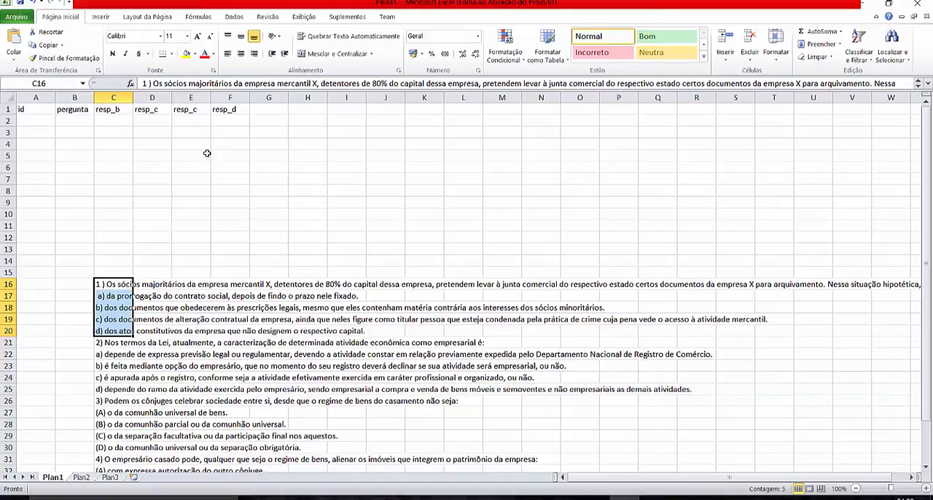
right_click(107, 295)
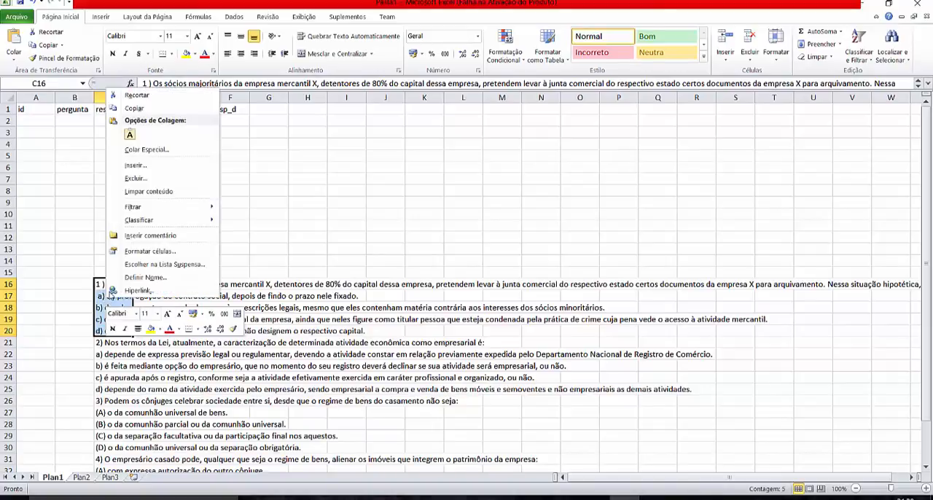
left_click(136, 108)
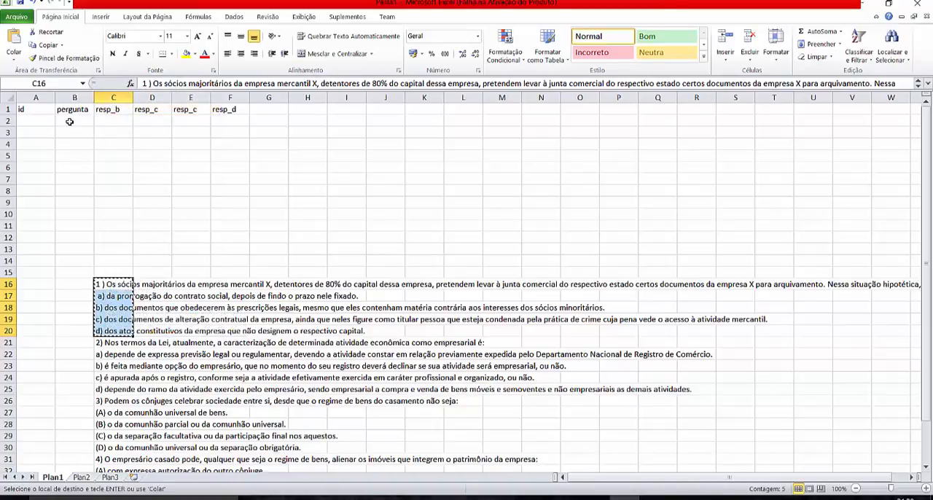
left_click(70, 122)
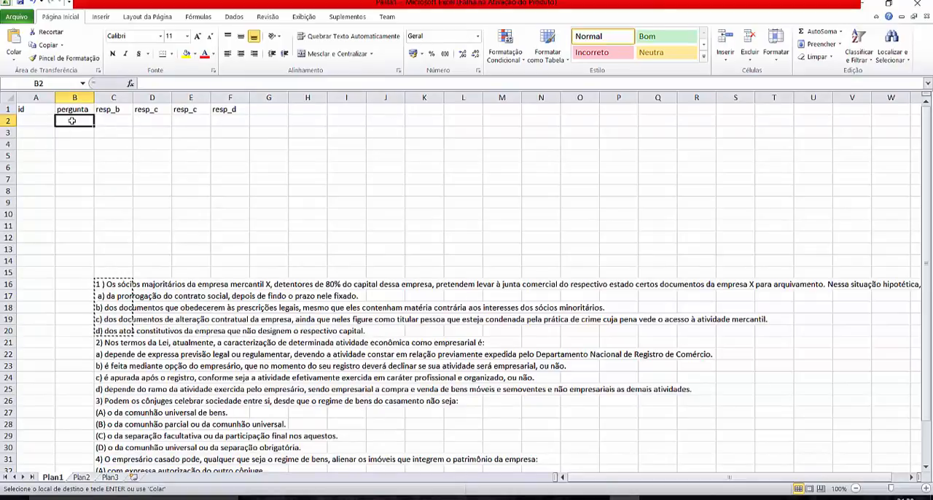
right_click(72, 121)
left_click(149, 168)
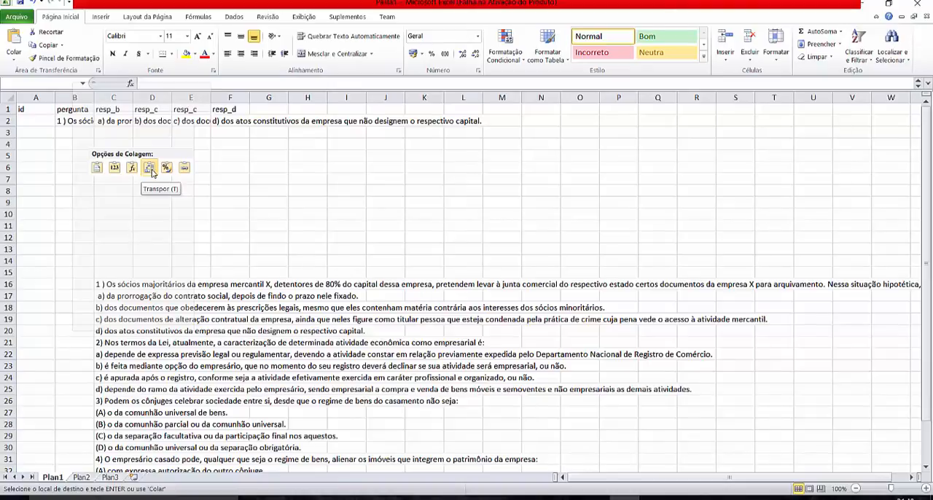
left_click(151, 169)
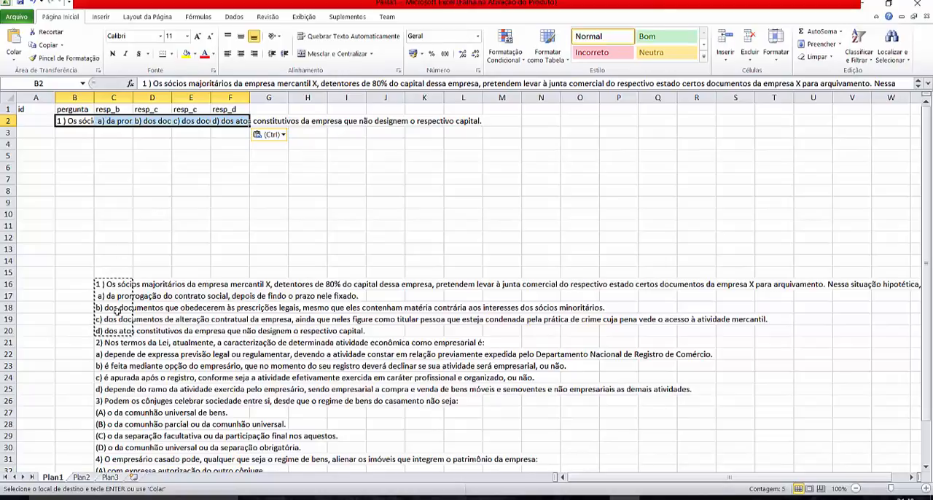
- Copy question 2 and its answers from C21:C25 and paste them transposed into row 3 starting at B3
left_click_drag(107, 342, 111, 390)
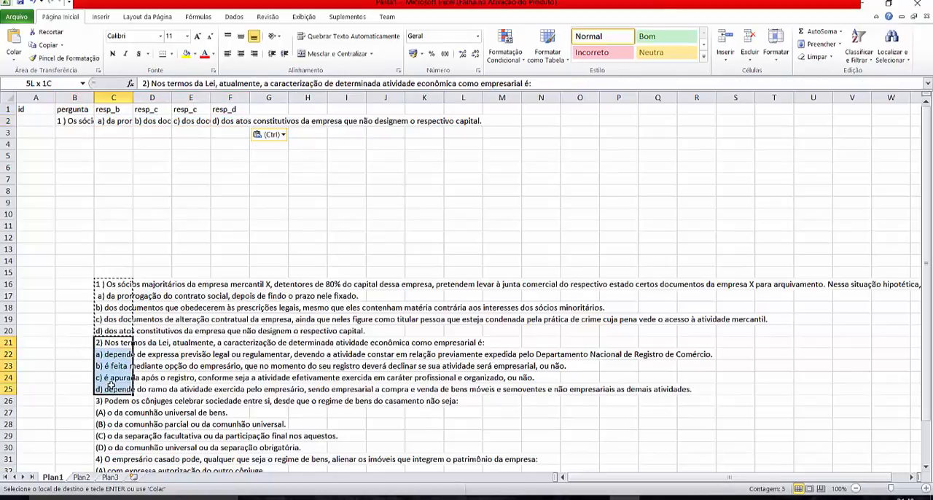
right_click(111, 373)
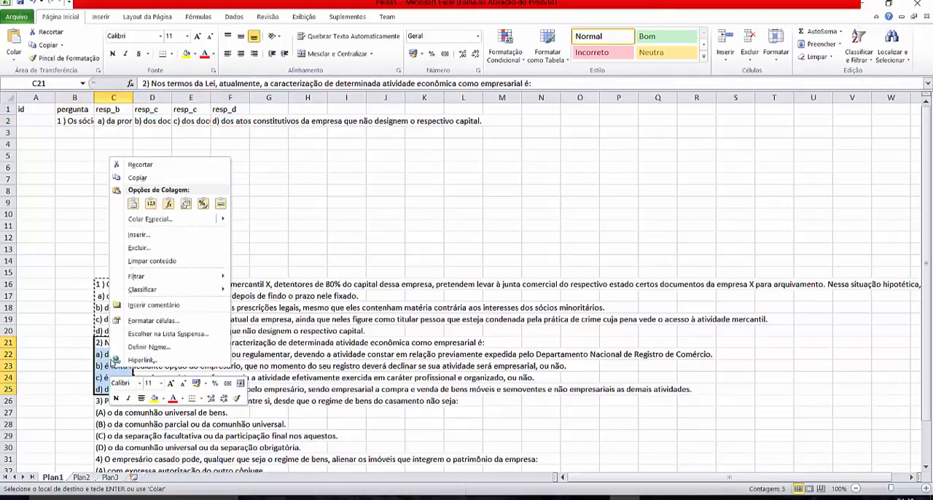
left_click(146, 178)
right_click(79, 134)
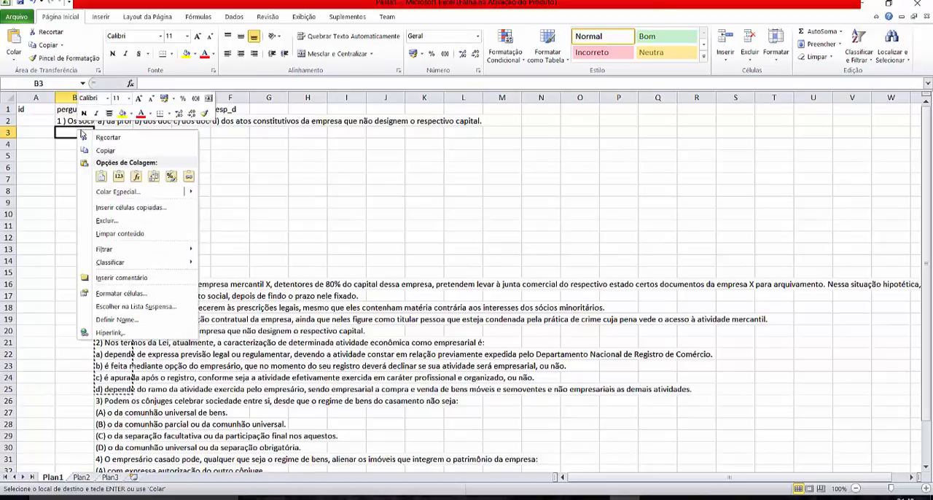
left_click(151, 181)
- Copy question 3 and its answers from C26:C30 and paste them transposed into row 4 starting at B4
scroll(117, 328, "down", 3)
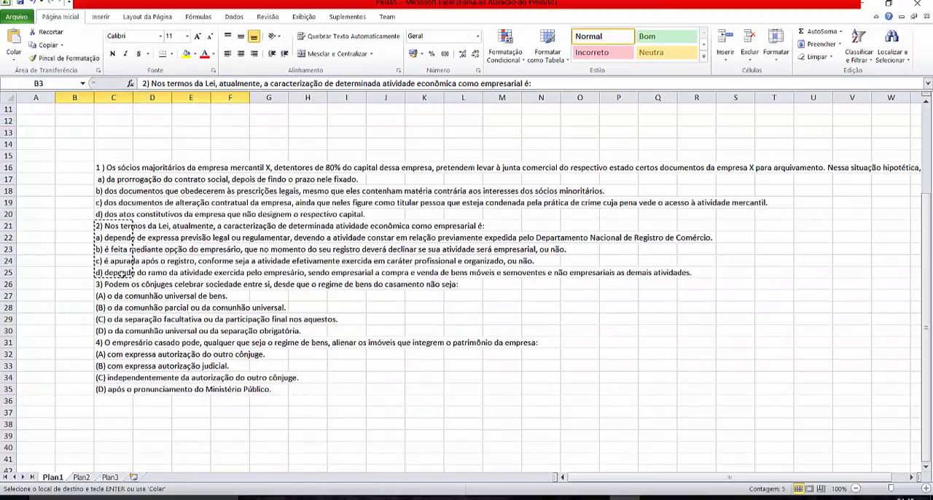
left_click_drag(106, 284, 110, 331)
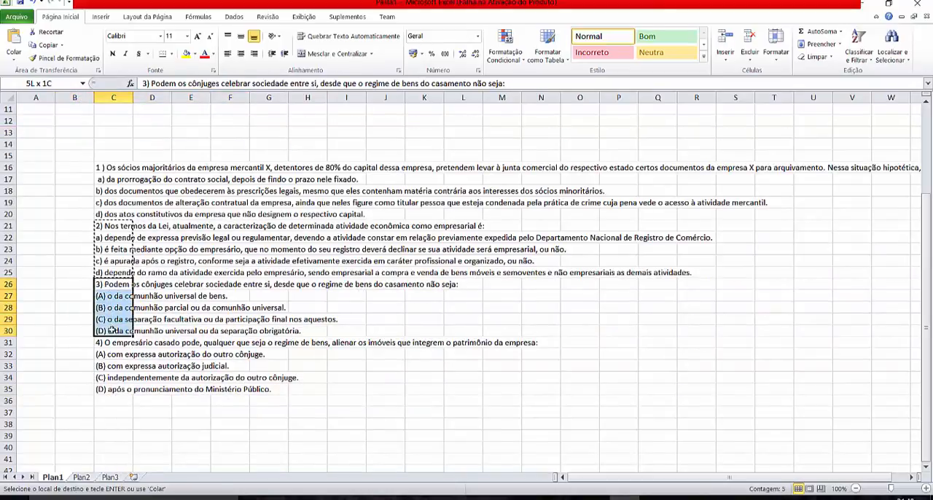
right_click(113, 297)
left_click(154, 115)
scroll(154, 115, "up", 3)
left_click(73, 144)
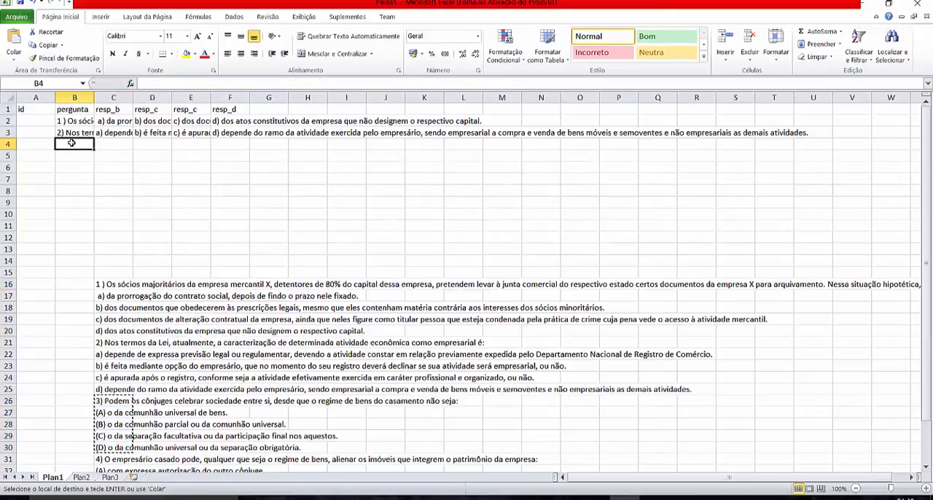
right_click(74, 143)
left_click(149, 192)
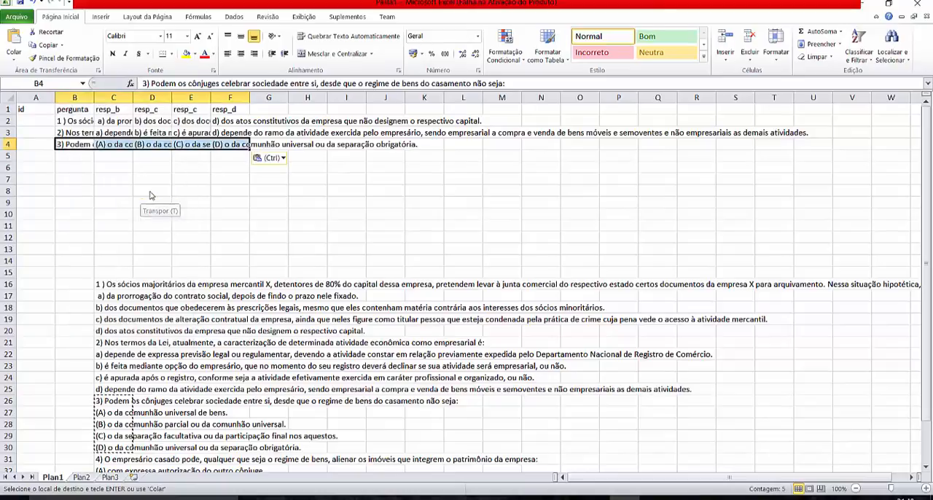
- Copy question 4 and its answers from C31:C35 and paste them transposed into row 5 starting at B5
scroll(142, 356, "down", 3)
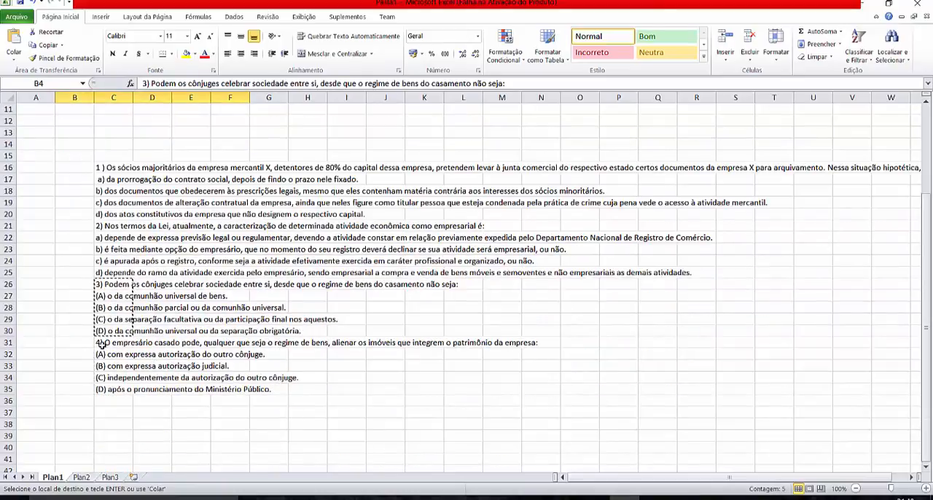
left_click_drag(104, 344, 112, 380)
right_click(113, 379)
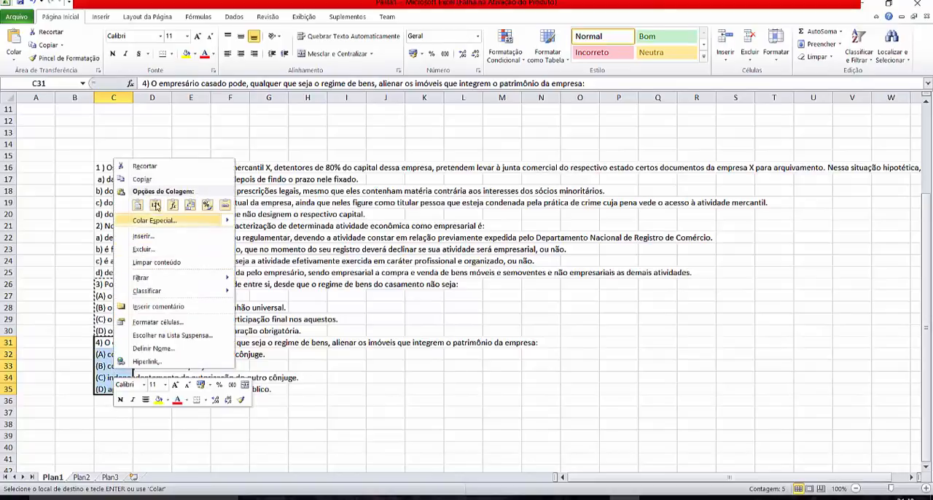
left_click(158, 181)
scroll(161, 158, "up", 3)
left_click(77, 158)
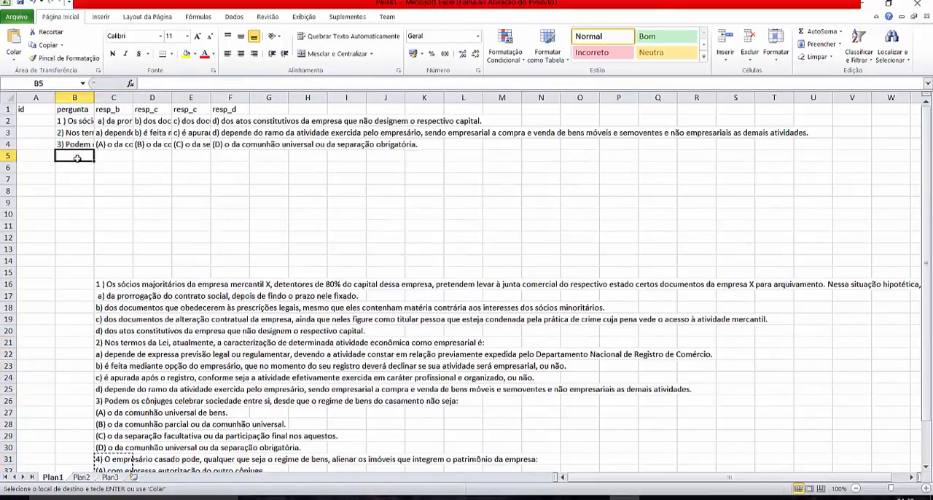
right_click(76, 158)
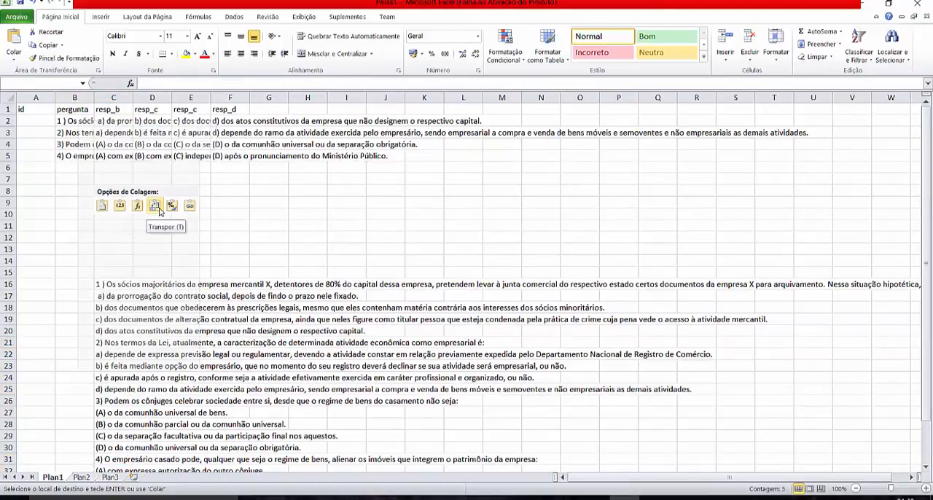
left_click(161, 211)
left_click(176, 251)
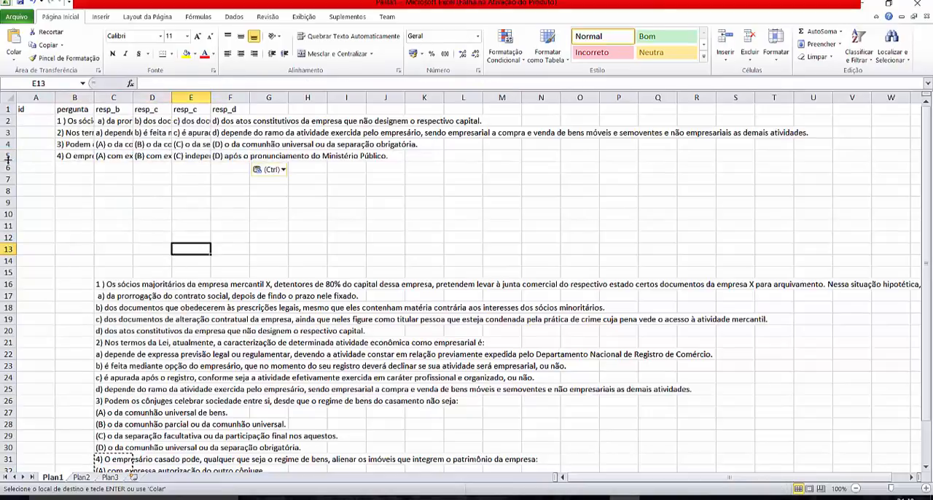
- Clear the contents of rows 6 to 35, which hold the original pasted question text
left_click_drag(7, 167, 7, 460)
right_click(111, 239)
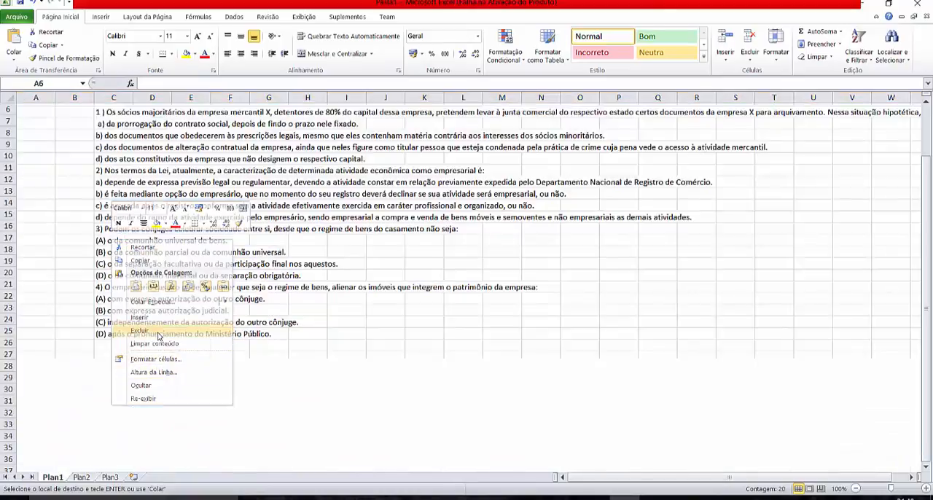
left_click(157, 343)
scroll(167, 304, "up", 2)
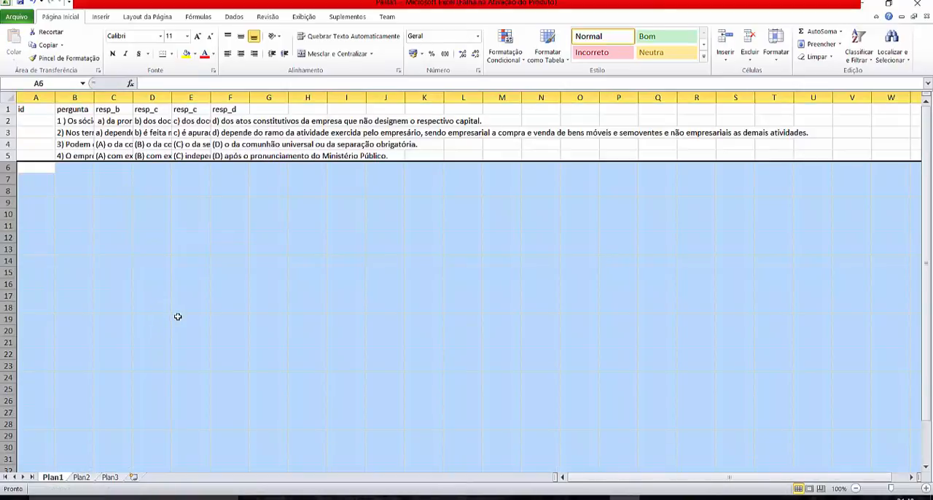
left_click(179, 317)
left_click(141, 237)
- Delete the emptied rows 6 to 34 below the four transposed questions
left_click(19, 171)
left_click_drag(8, 167, 7, 456)
right_click(197, 204)
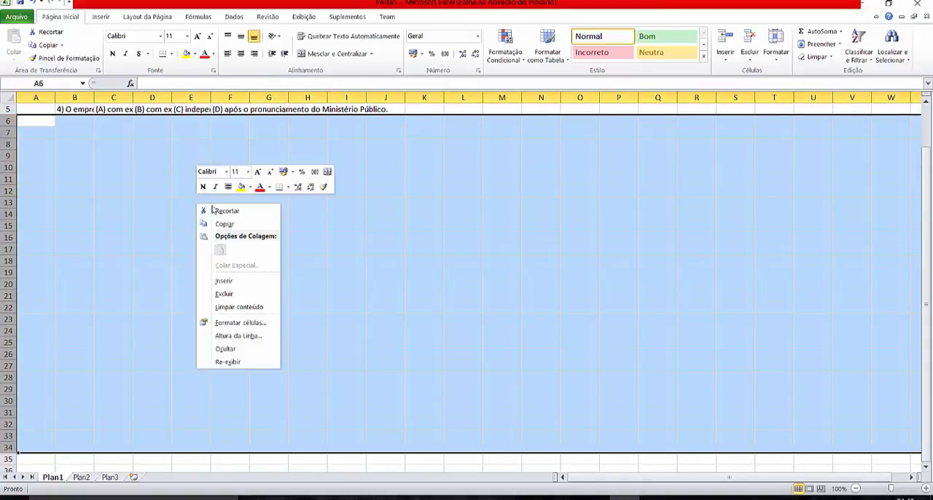
left_click(226, 294)
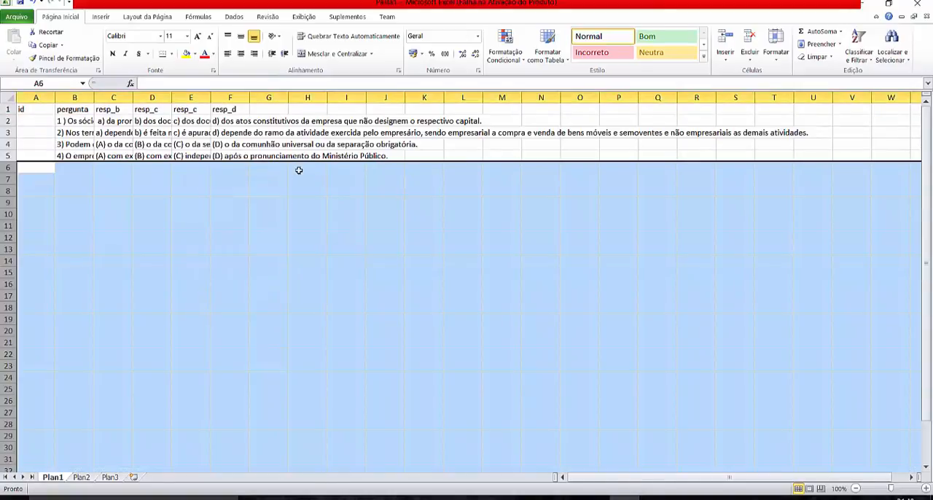
- AutoFit the column widths of the whole Plan1 sheet to their contents
left_click(7, 97)
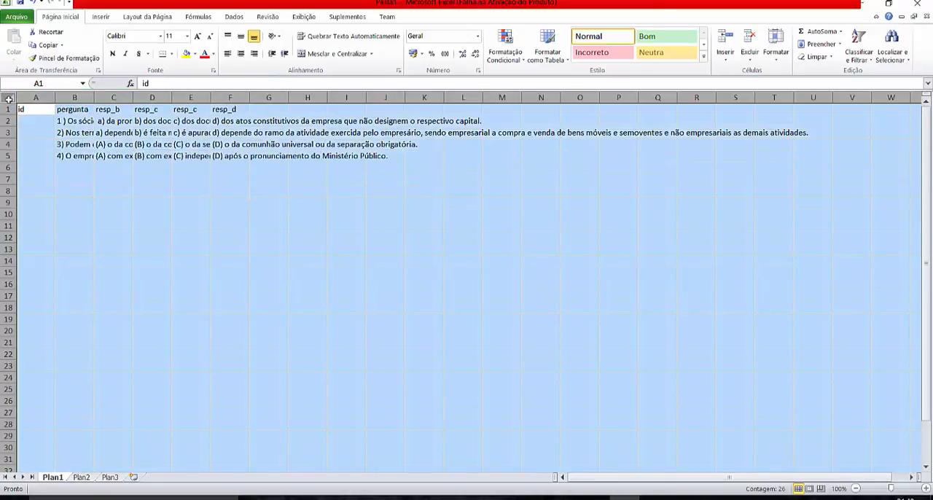
left_click(774, 42)
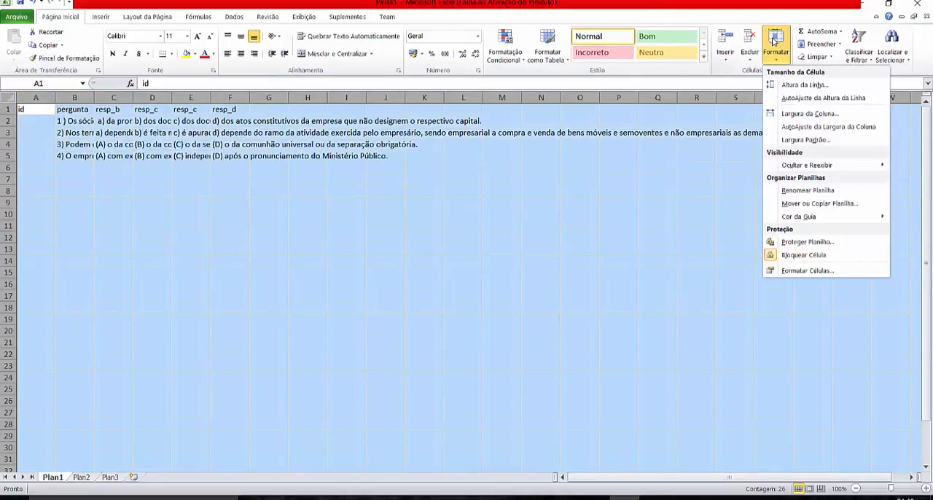
left_click(804, 128)
left_click(498, 214)
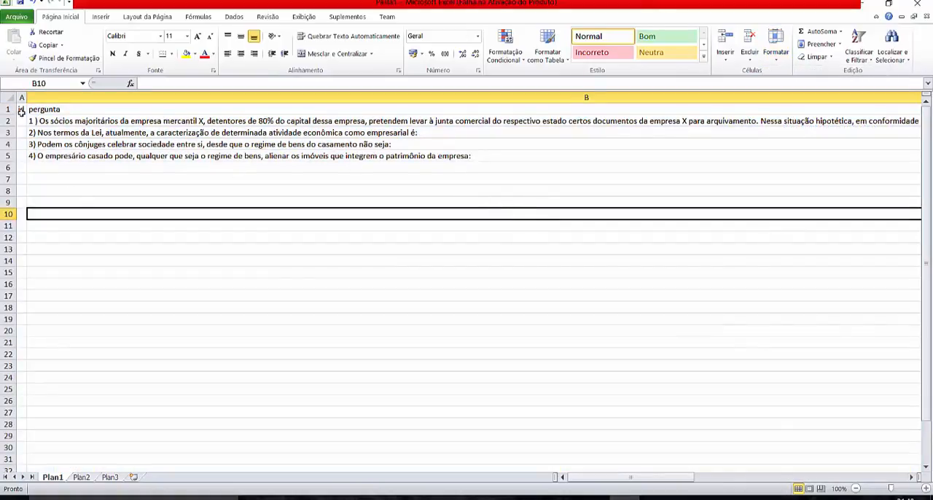
- Review the column headers and the question and answer text beneath them across Plan1
left_click(624, 107)
key("Right")
key("Right")
key("Right")
key("Right")
key("Left")
key("Left")
key("Left")
key("Left")
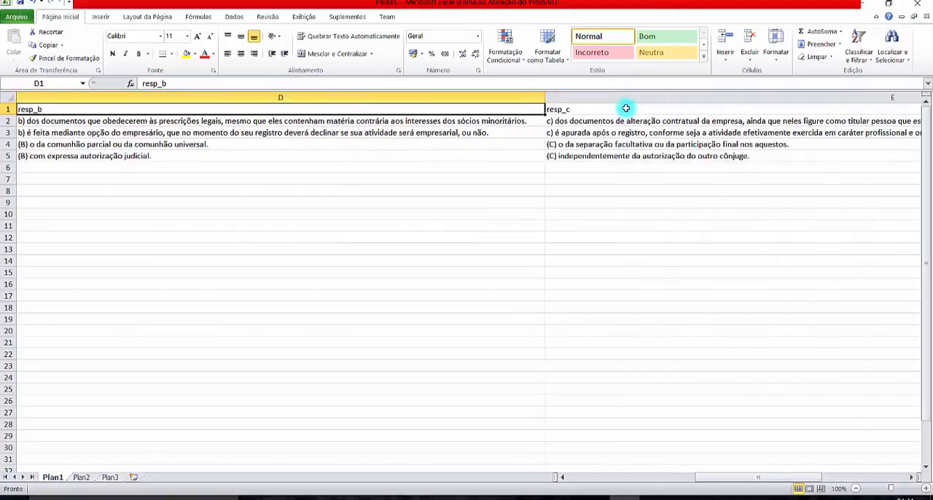
scroll(583, 286, "down", 5)
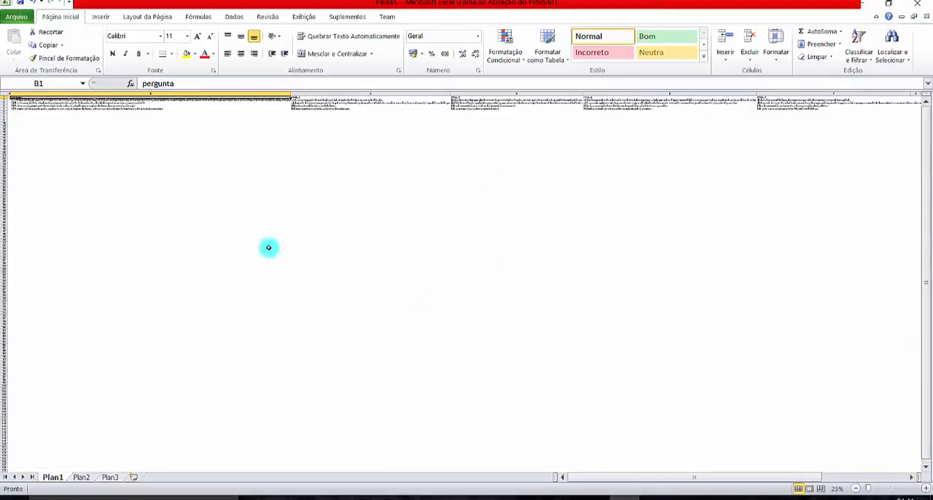
scroll(416, 288, "up", 4)
scroll(415, 290, "up", 1)
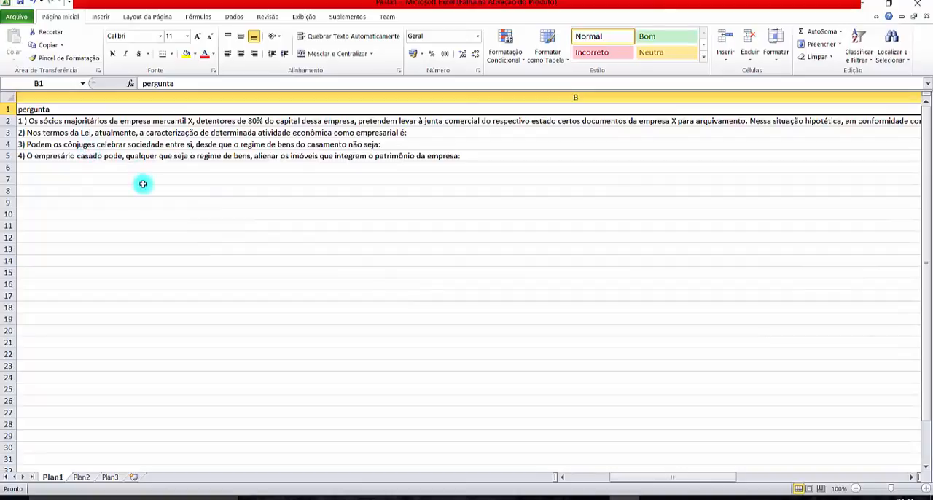
key("Left")
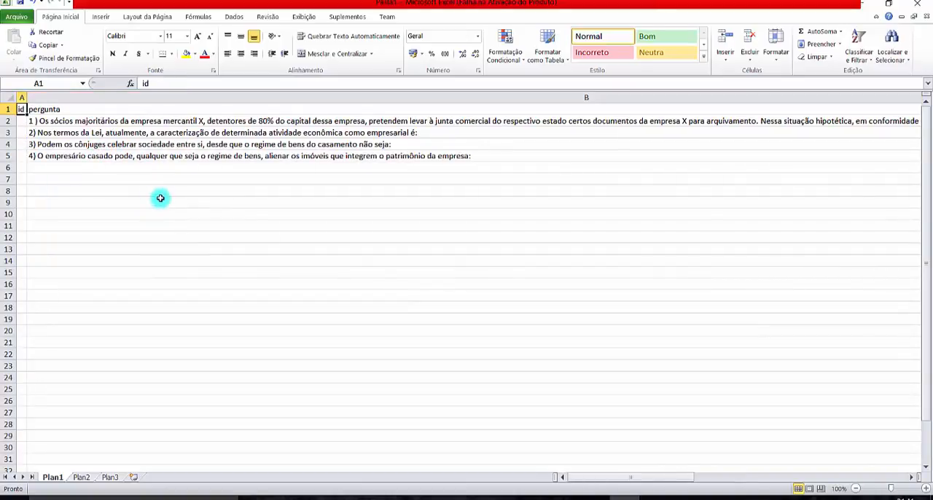
- Save the workbook as tabquestoes in the Documentos folder, in Excel workbook (*.xlsx) format
left_click(22, 3)
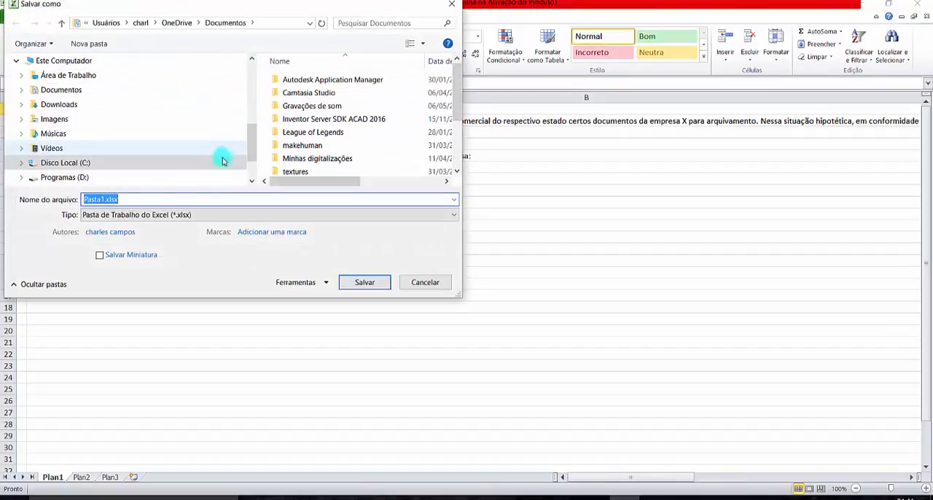
left_click(61, 90)
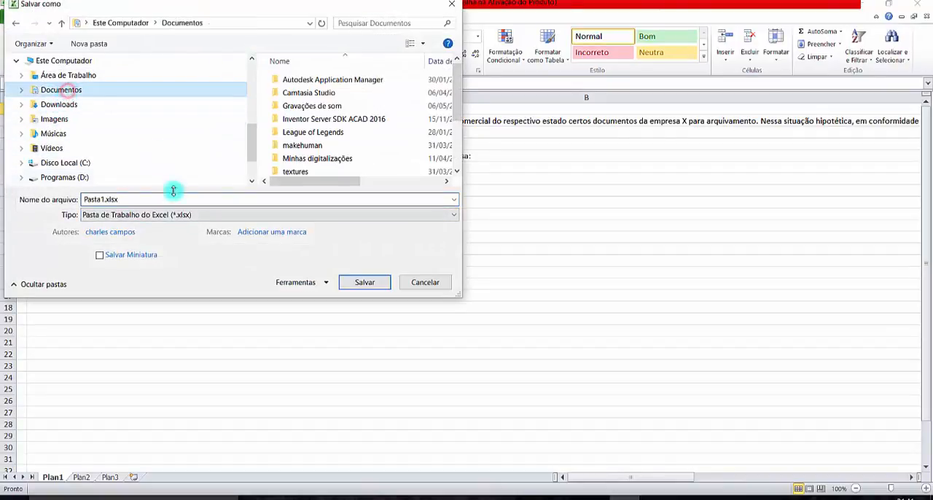
left_click(102, 198)
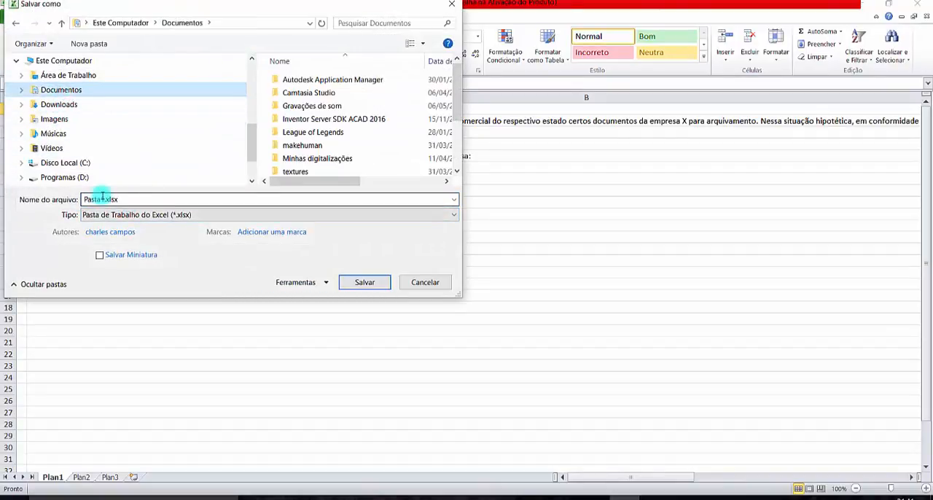
double_click(109, 198)
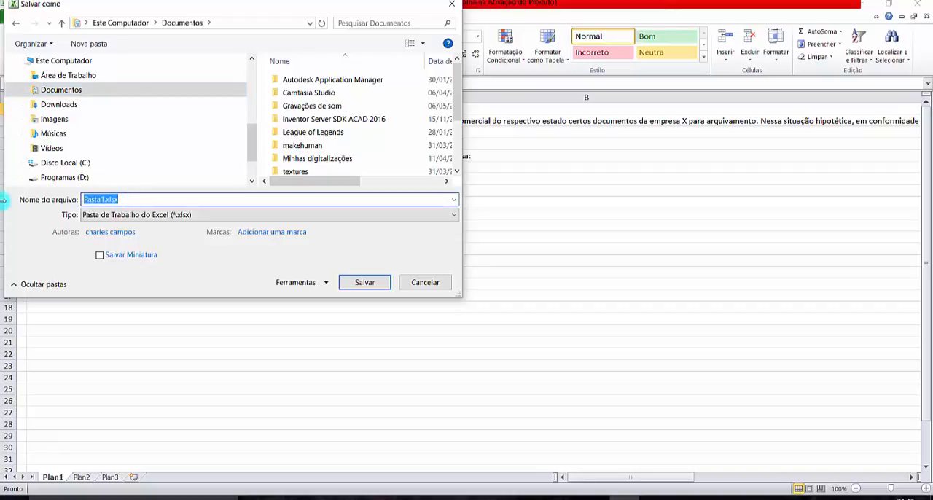
type("tab")
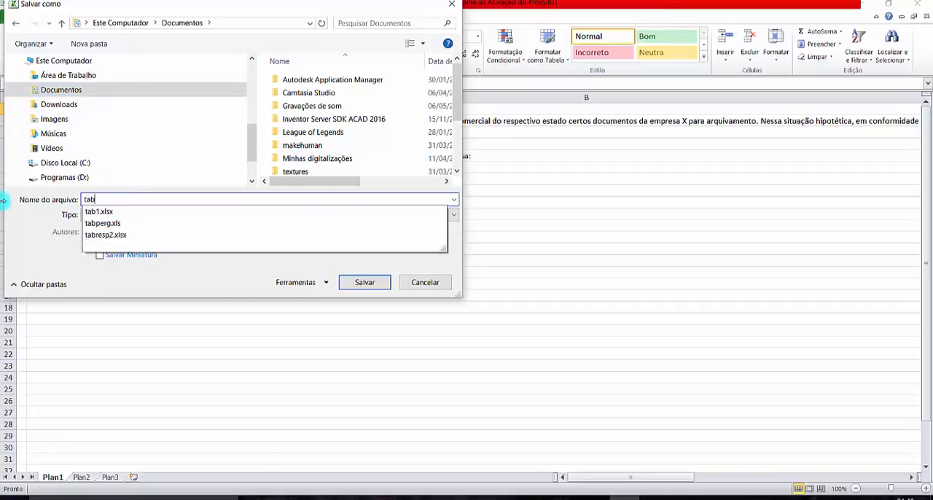
type("questoes.xlsx")
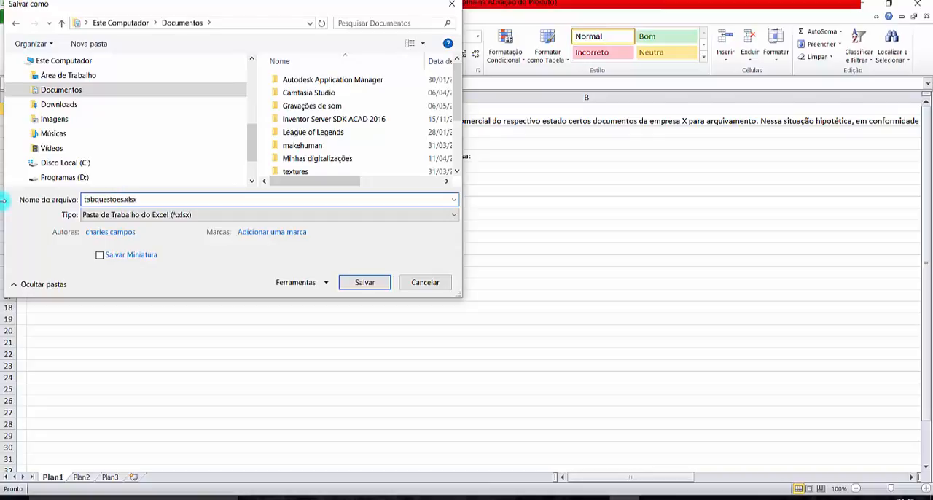
key("Return")
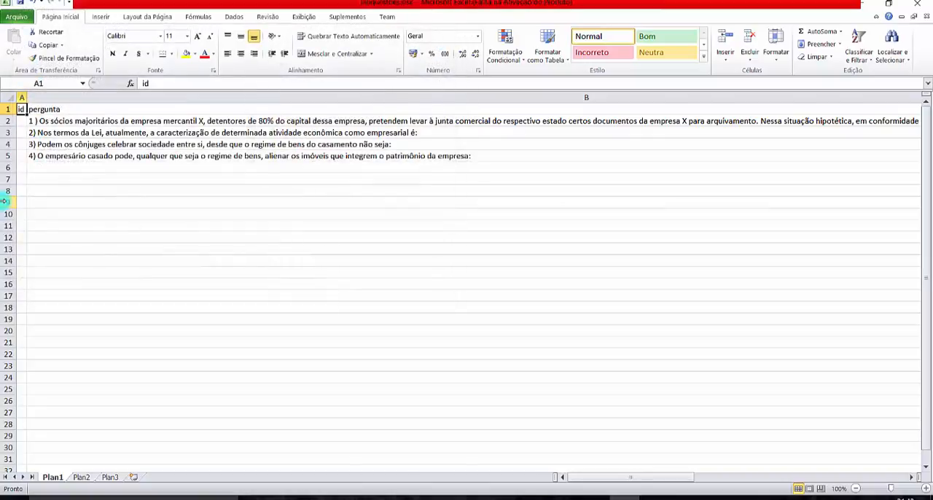
- Close the saved workbook, and close Perguntas.docx without saving its changes
left_click(925, 5)
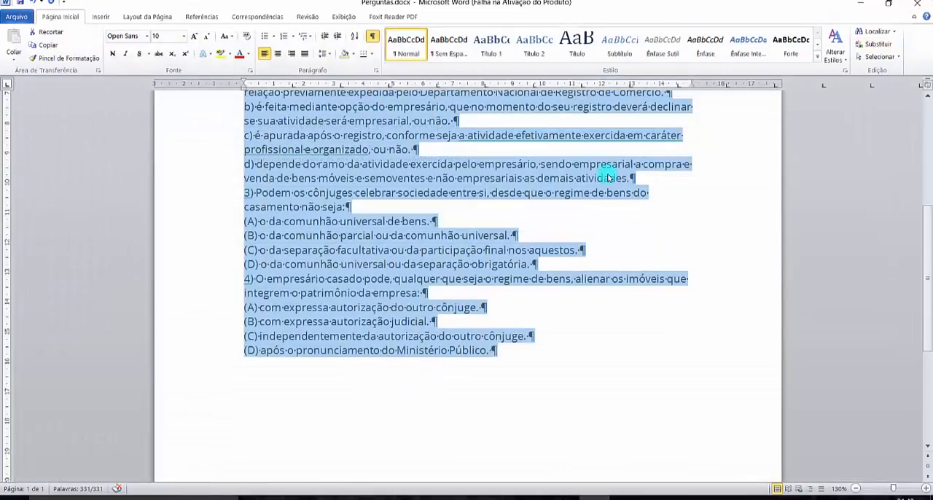
left_click(916, 5)
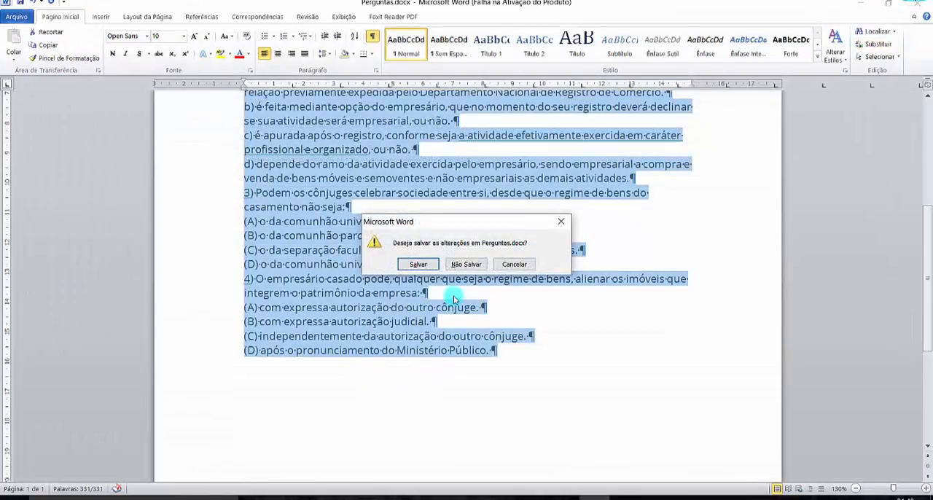
left_click(462, 265)
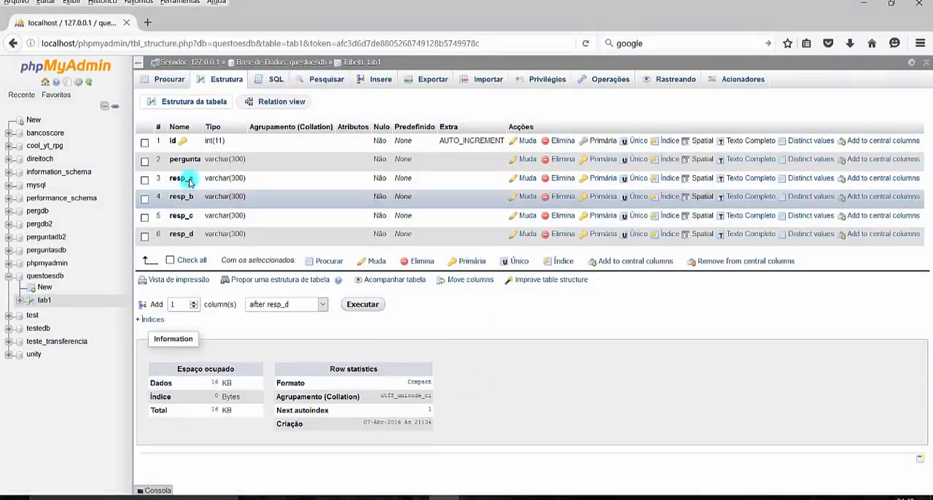
- Browse the records of the tab1 table in the questoesdb database in phpMyAdmin
left_click(169, 81)
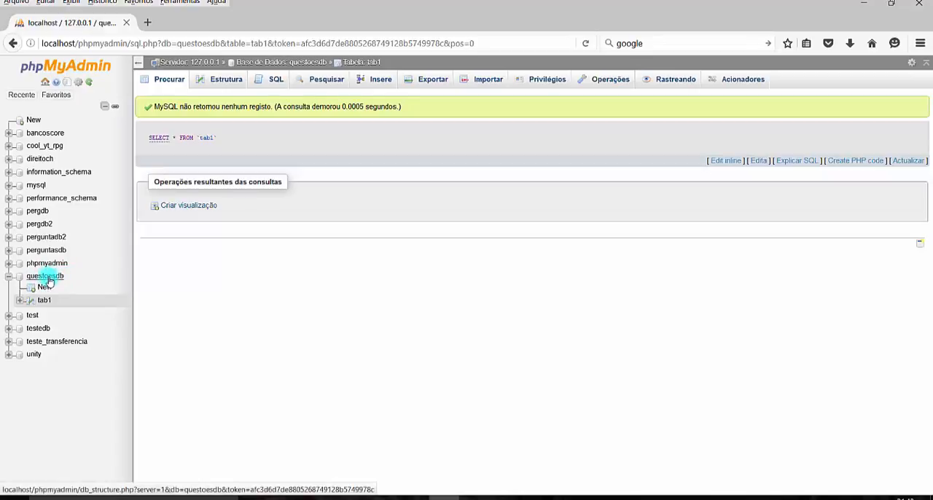
left_click(44, 300)
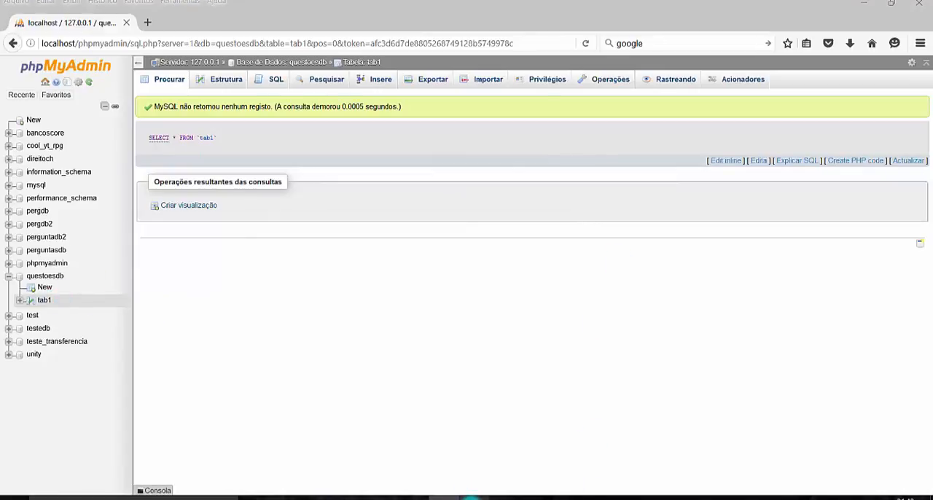
- Switch to MySQL-Front, open the saved account's localhost connection, and select the tab1 table of the questoesdb database
left_click(472, 497)
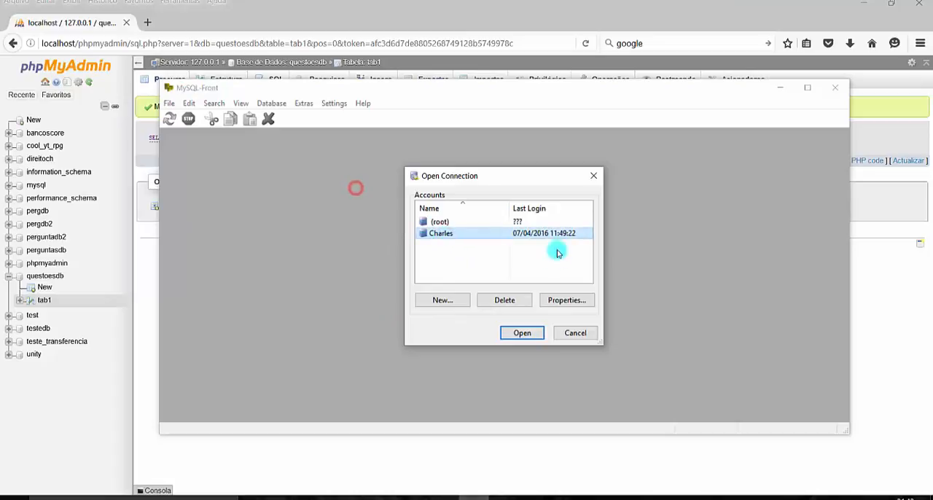
left_click(527, 335)
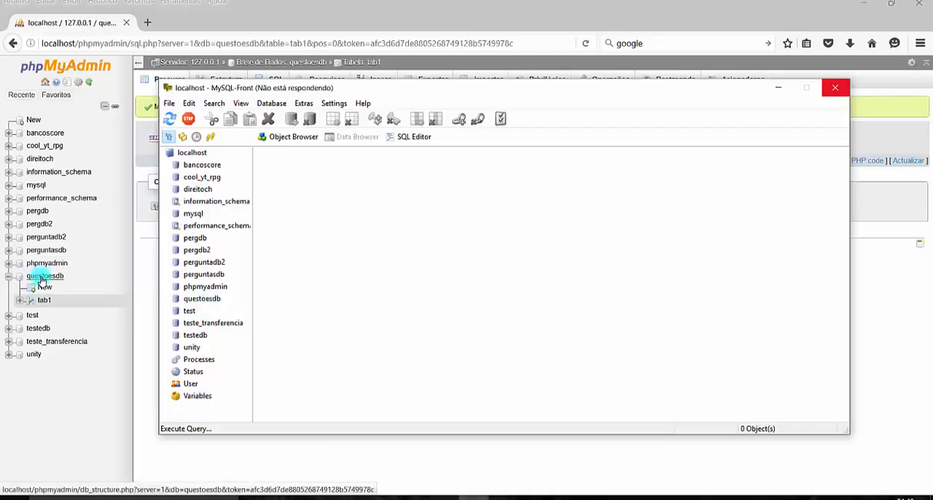
left_click(164, 238)
left_click(134, 241)
left_click(198, 300)
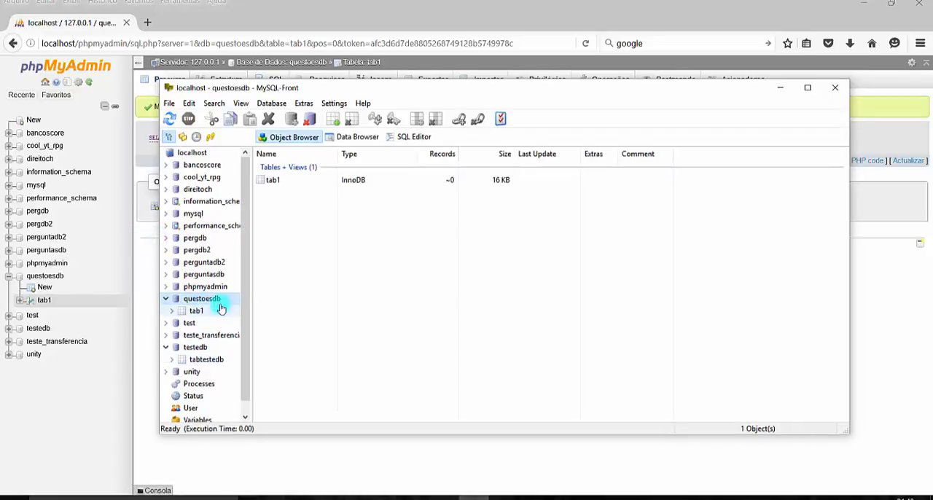
left_click(196, 310)
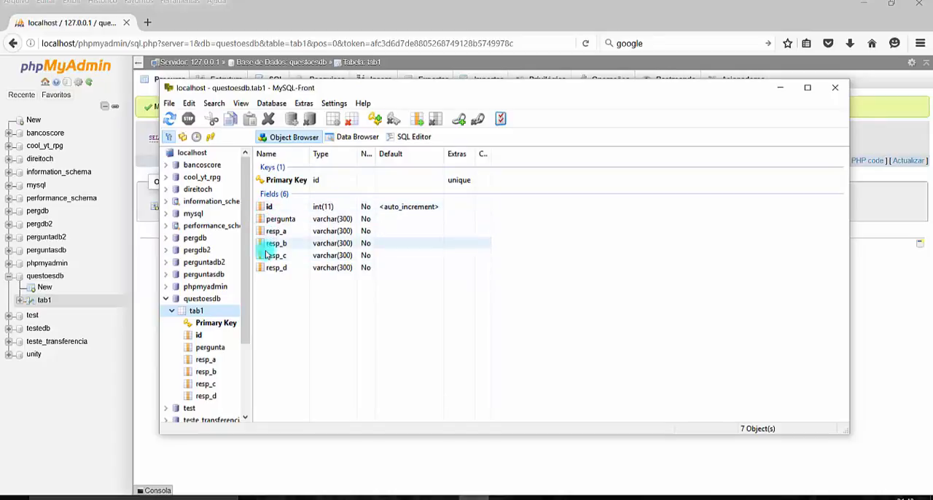
- Check the existing records of tab1 and return to its list of fields
left_click(354, 137)
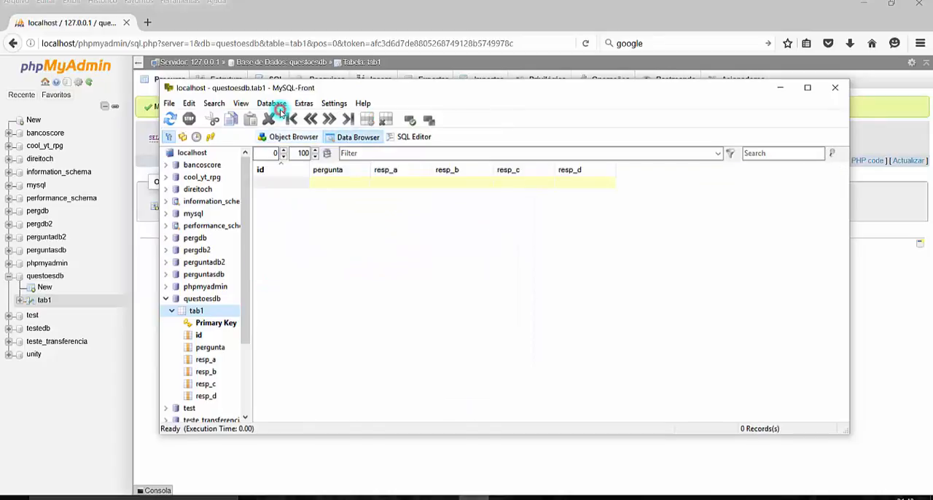
left_click(286, 137)
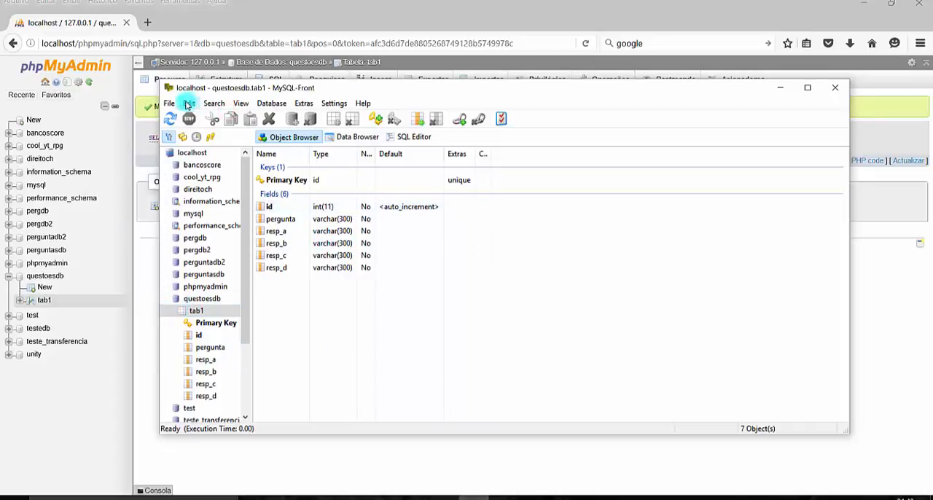
- Start a Microsoft Excel file import into tab1 using tabquestoes.xlsx from the Documentos folder
left_click(170, 103)
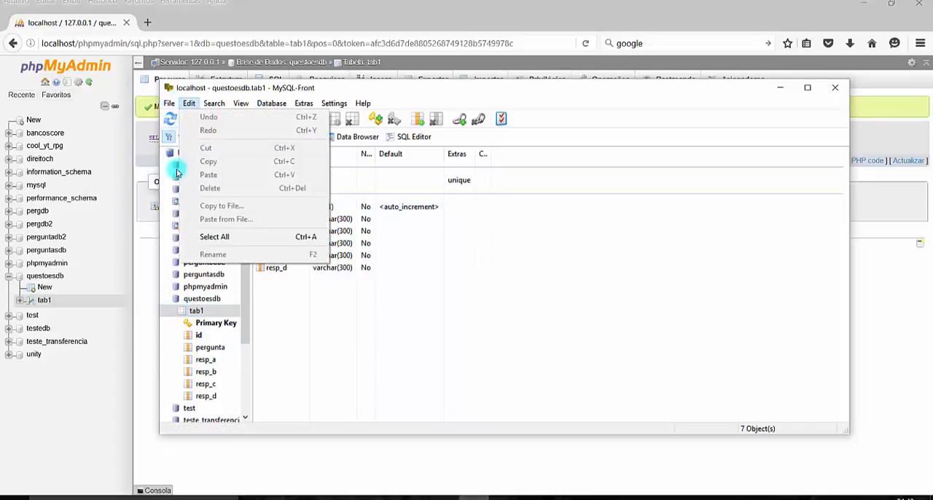
mouse_move(192, 197)
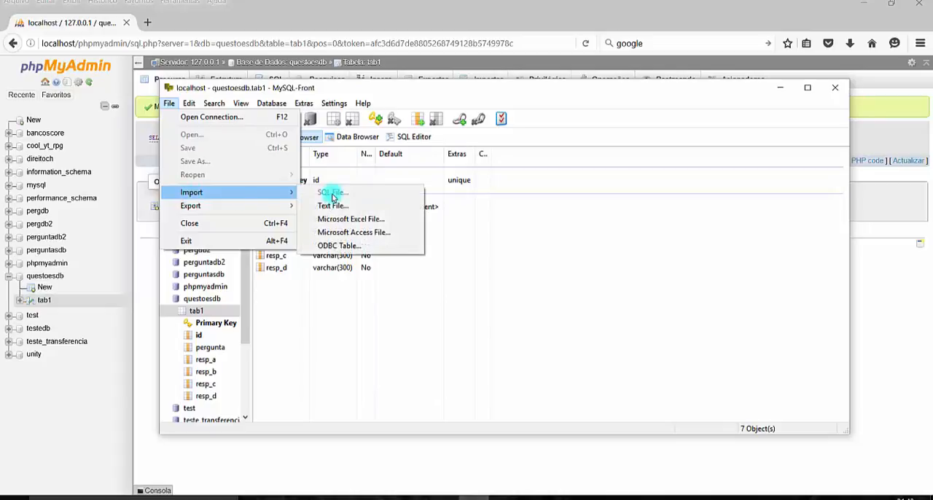
left_click(346, 217)
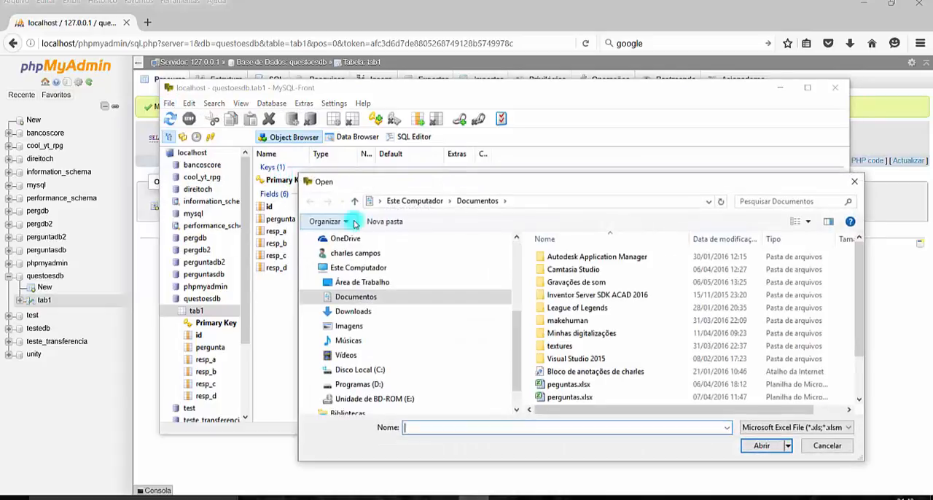
scroll(583, 328, "down", 2)
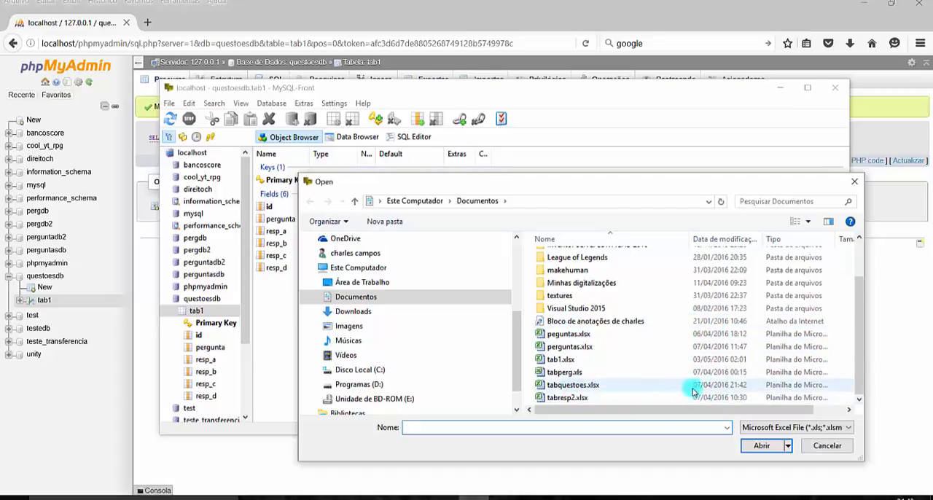
double_click(583, 385)
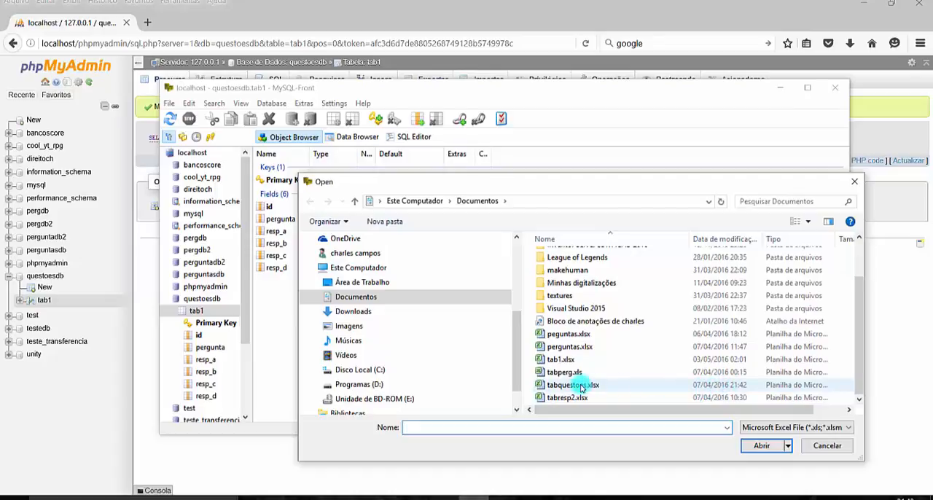
- Import sheet Plan1 into tab1 with the fields id, pergunta and resp_a to resp_d matched, adding rows with INSERT
left_click(433, 188)
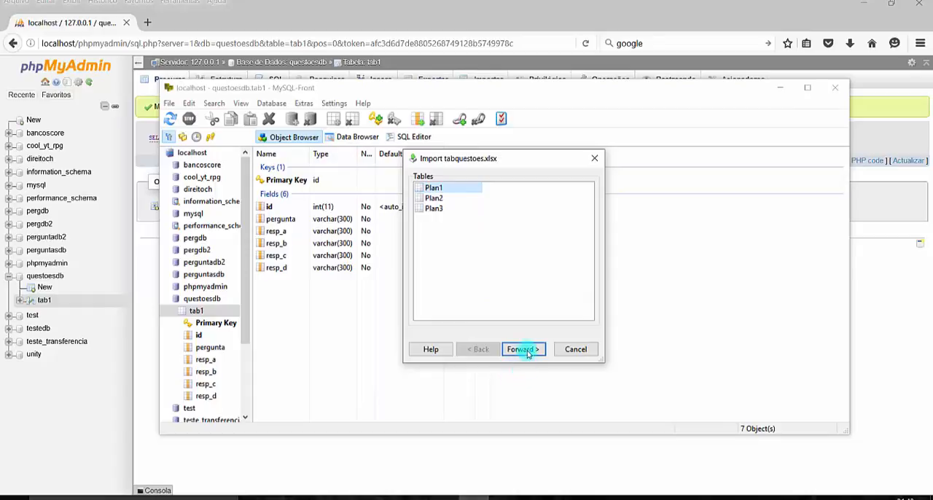
left_click(525, 349)
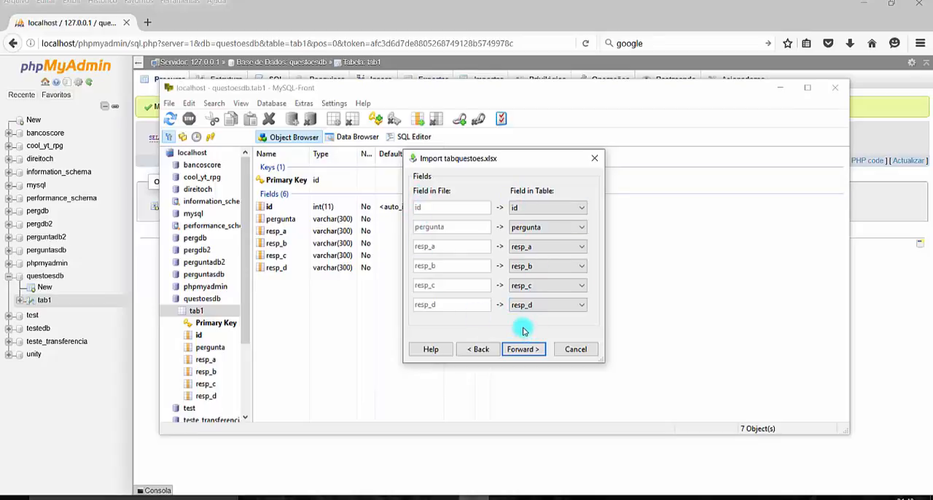
left_click(523, 350)
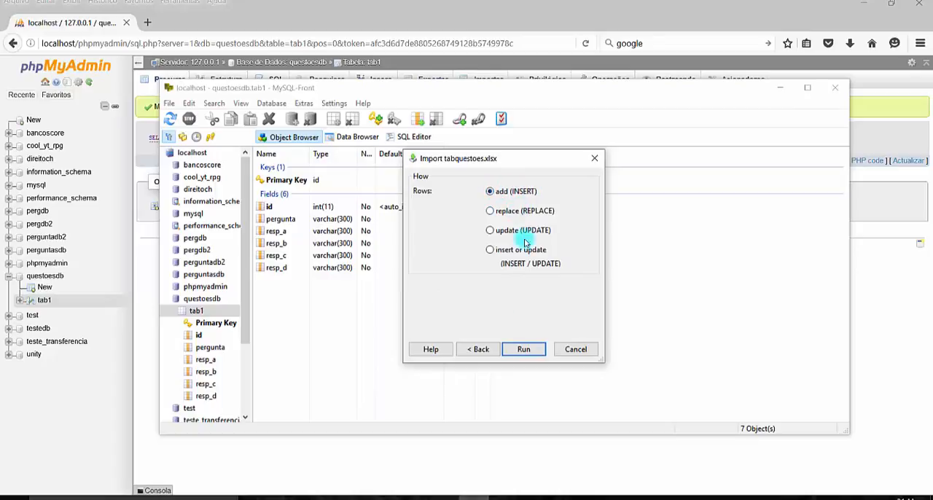
left_click(526, 349)
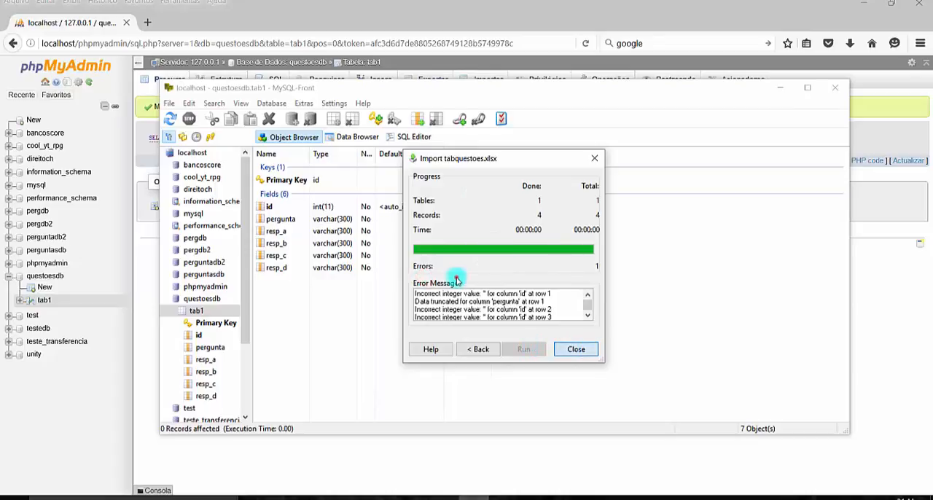
left_click(574, 349)
- Put MySQL-Front away and browse the records of tab1 again in phpMyAdmin
left_click(785, 93)
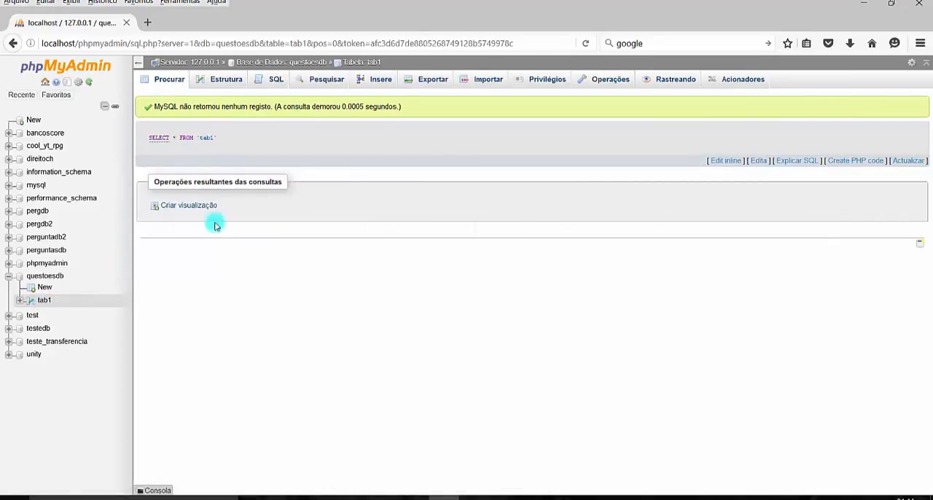
left_click(169, 82)
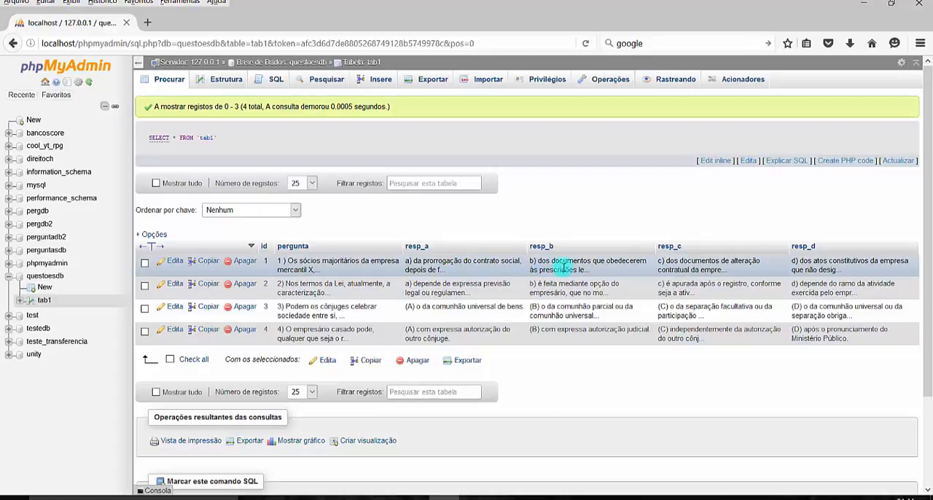
- Widen the pergunta column and examine the full text of the first three questions
double_click(318, 264)
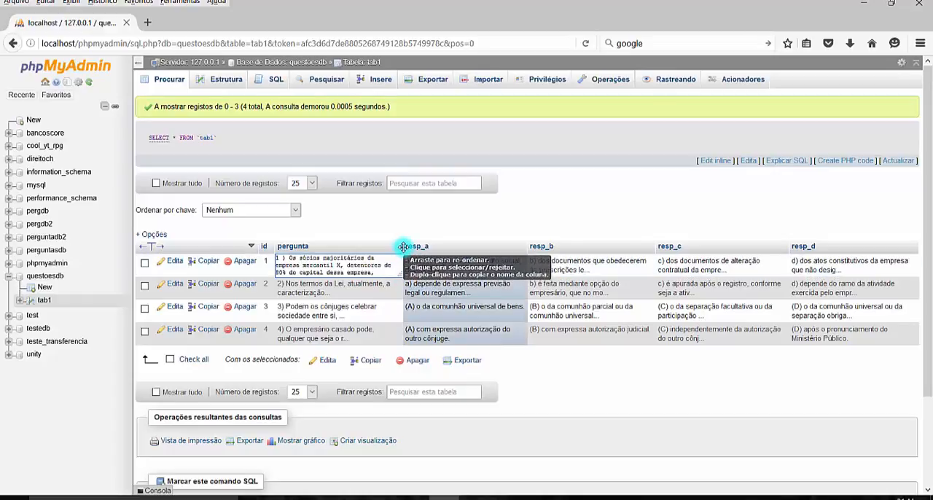
left_click_drag(401, 246, 518, 252)
left_click(440, 266)
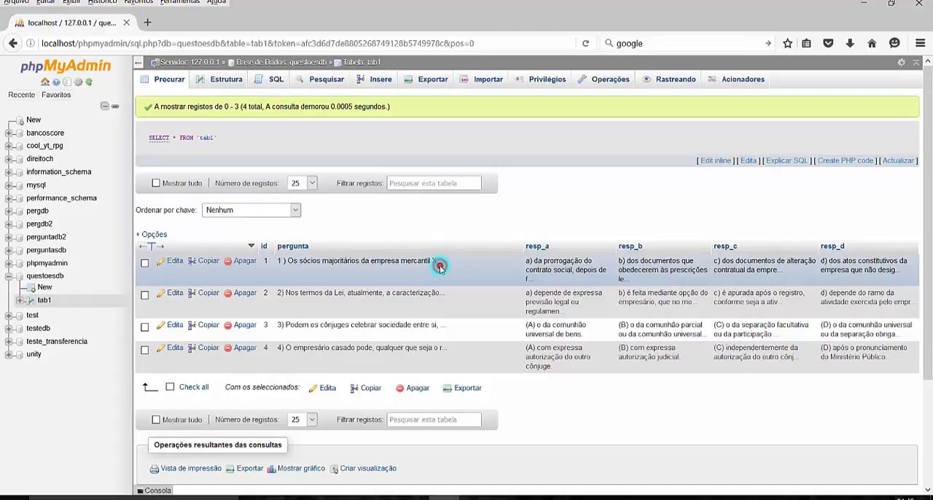
left_click(321, 303)
left_click(321, 303)
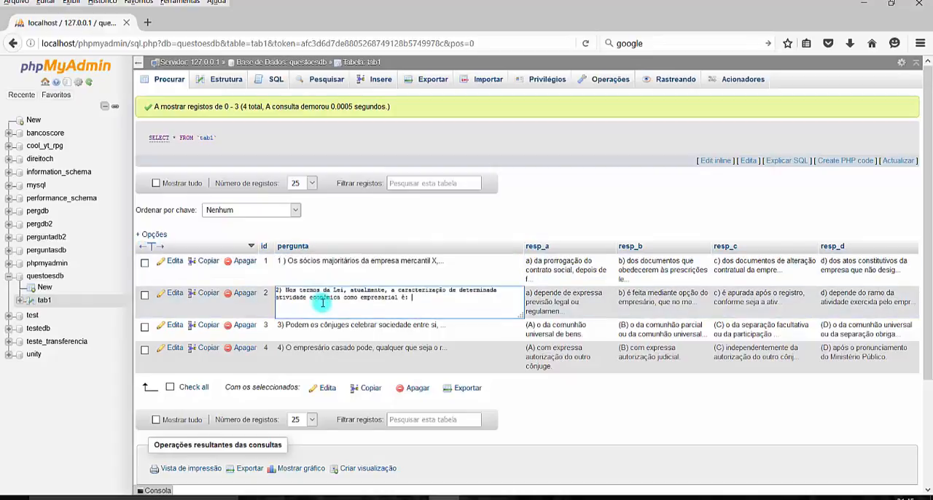
left_click(378, 329)
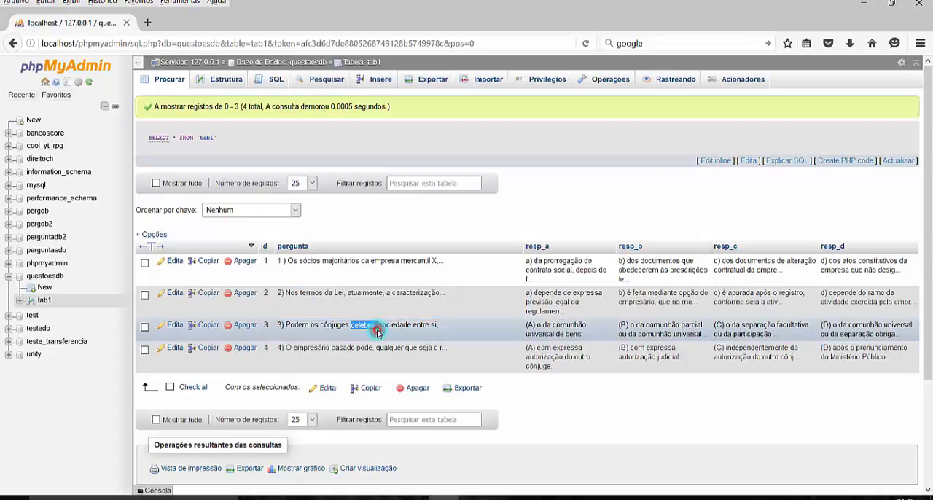
left_click(378, 332)
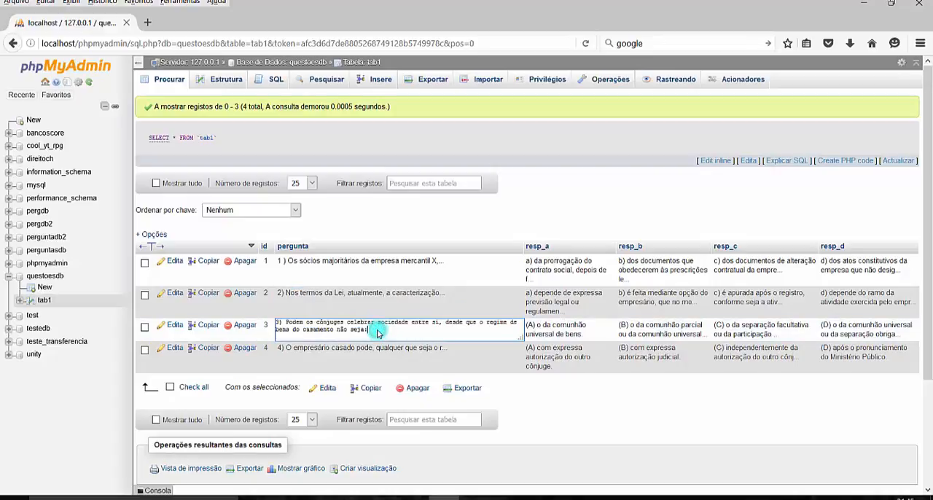
left_click(567, 299)
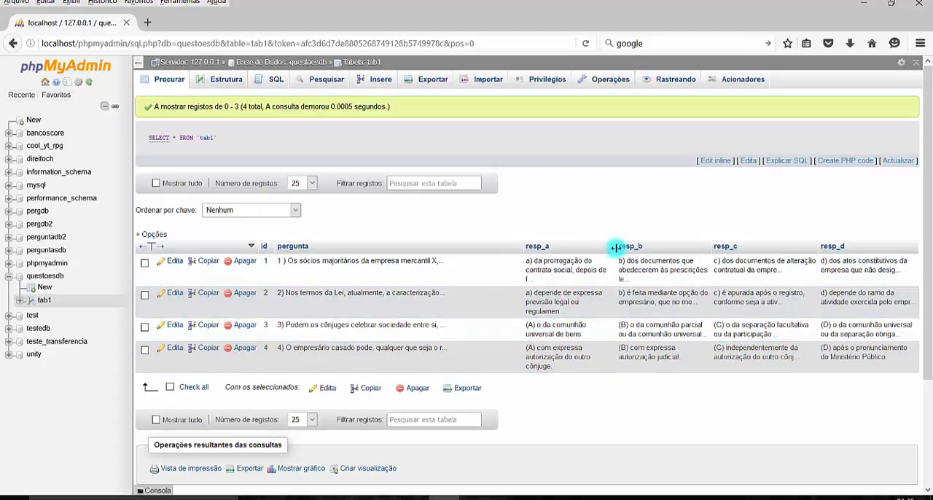
- Widen the resp_a column and examine the full answer text in its records
left_click_drag(616, 248, 722, 250)
double_click(597, 278)
double_click(595, 325)
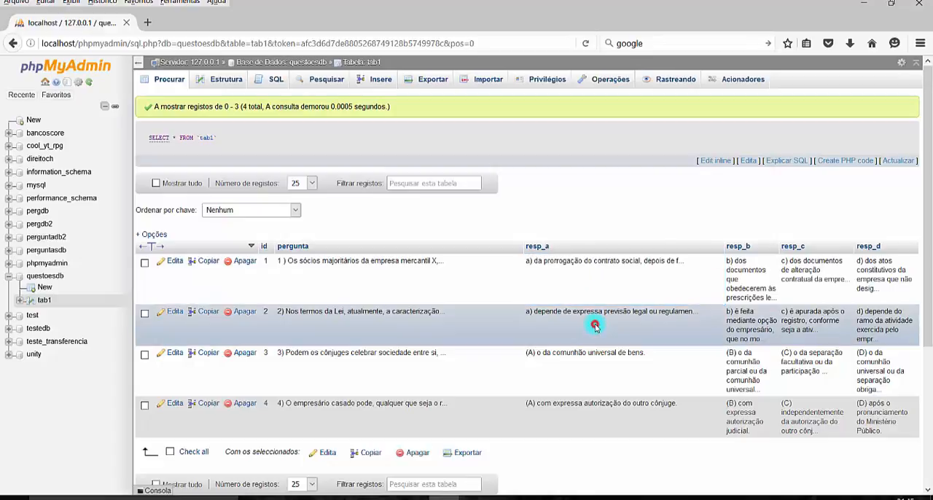
double_click(587, 373)
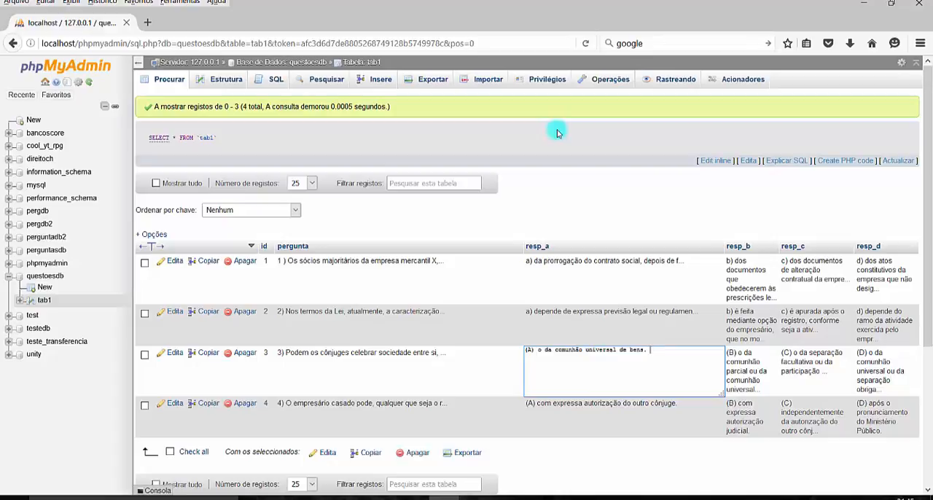
scroll(550, 353, "down", 2)
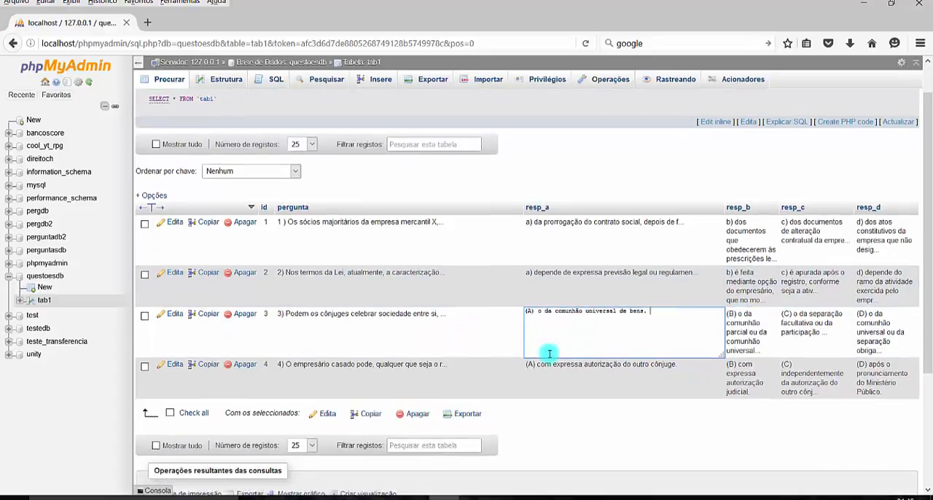
scroll(557, 364, "down", 3)
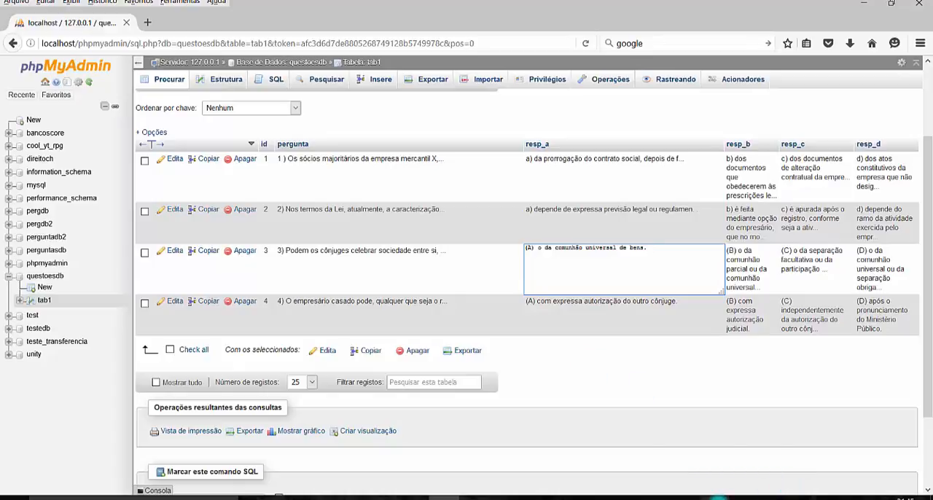
mouse_move(717, 498)
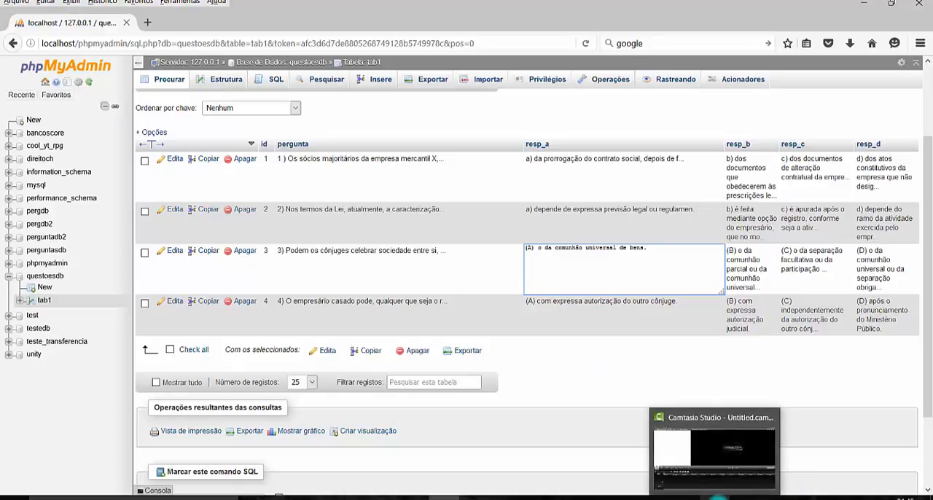